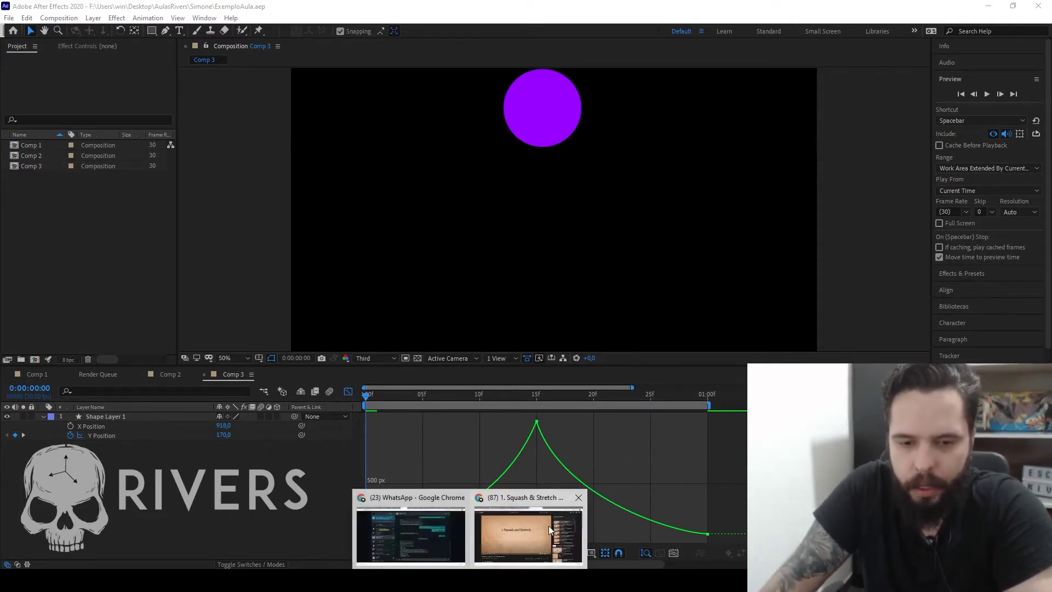
Step: Switch to the YouTube Squash & Stretch video in the browser and watch it in full screen
click(547, 525)
click(418, 248)
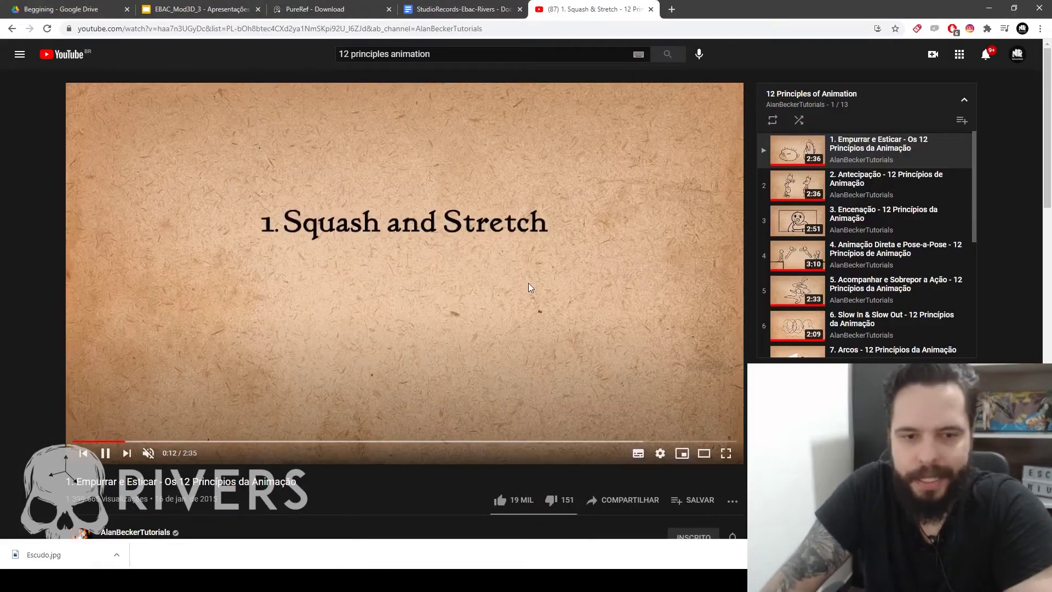
click(726, 458)
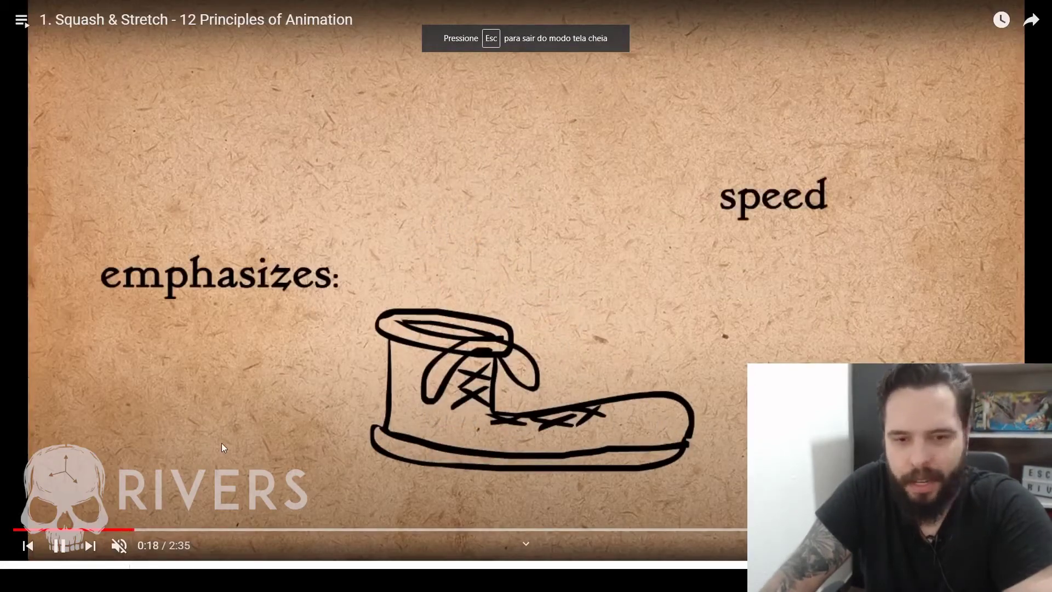
click(314, 321)
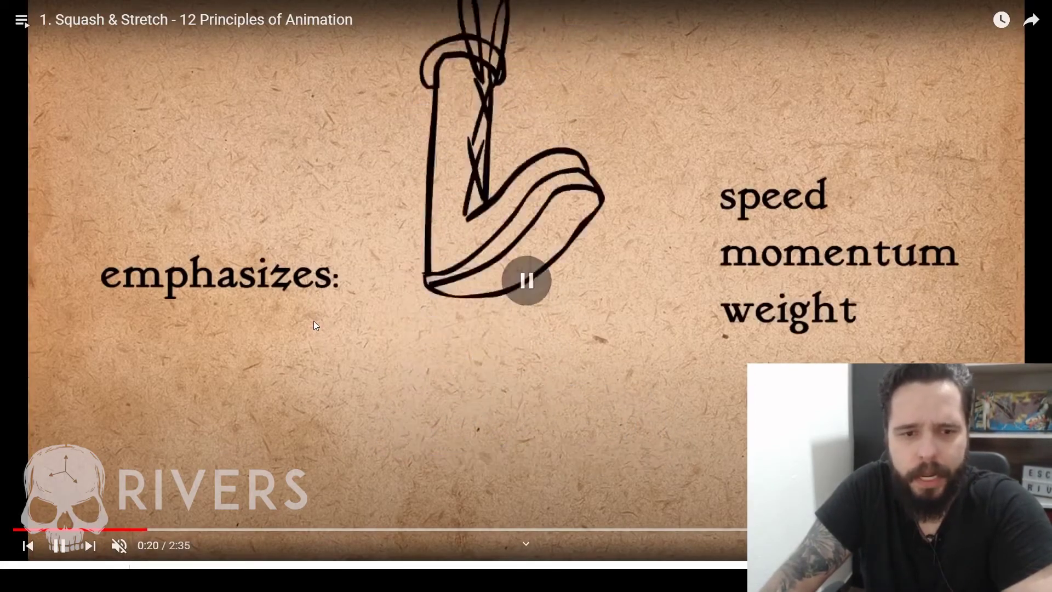
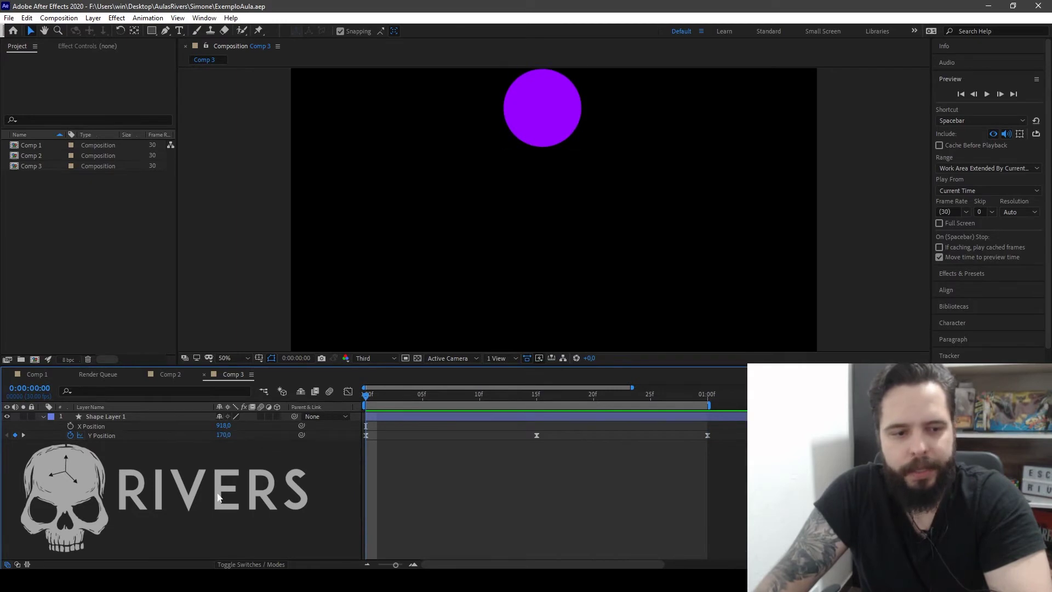
Step: Preview the purple ball's bounce animation in Comp 3 of After Effects from the first frame
click(108, 433)
key(F2)
key(space)
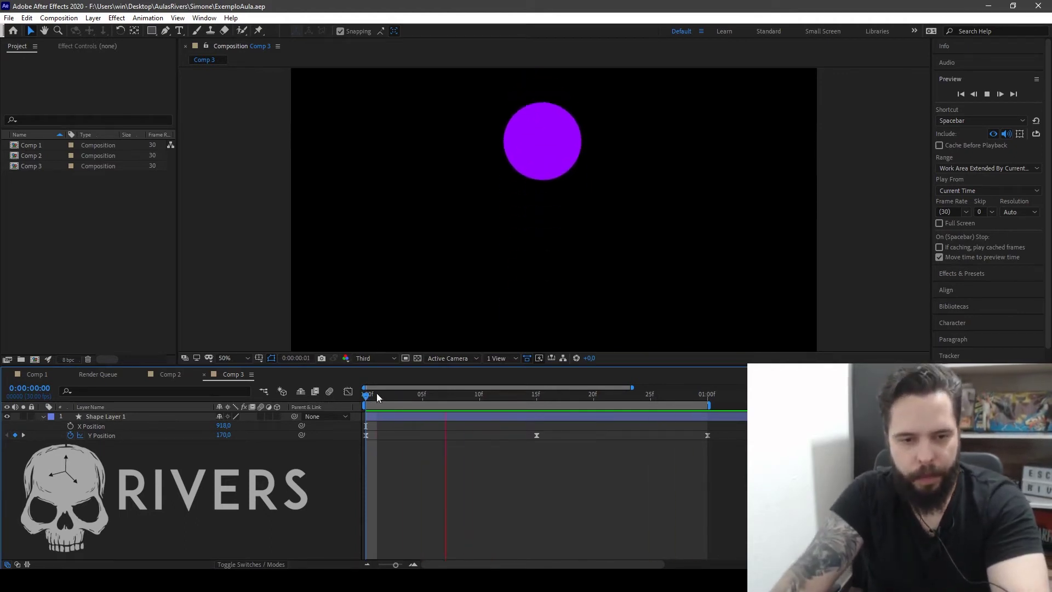
key(space)
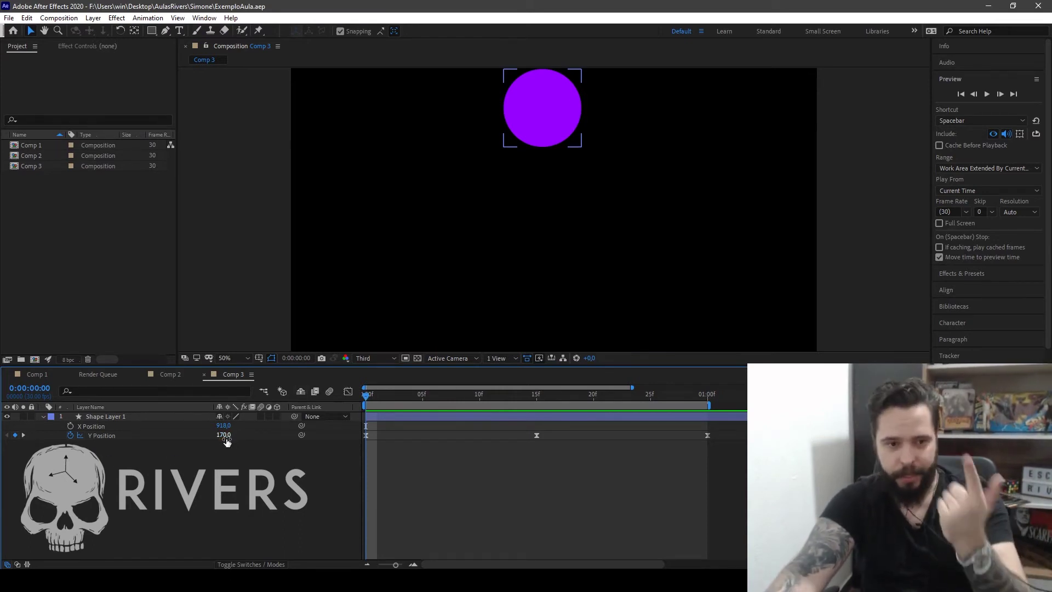
Step: Compare the ball's pose at 0 and 1 second, and show the Y Position curve in the Graph Editor
drag(395, 394, 707, 395)
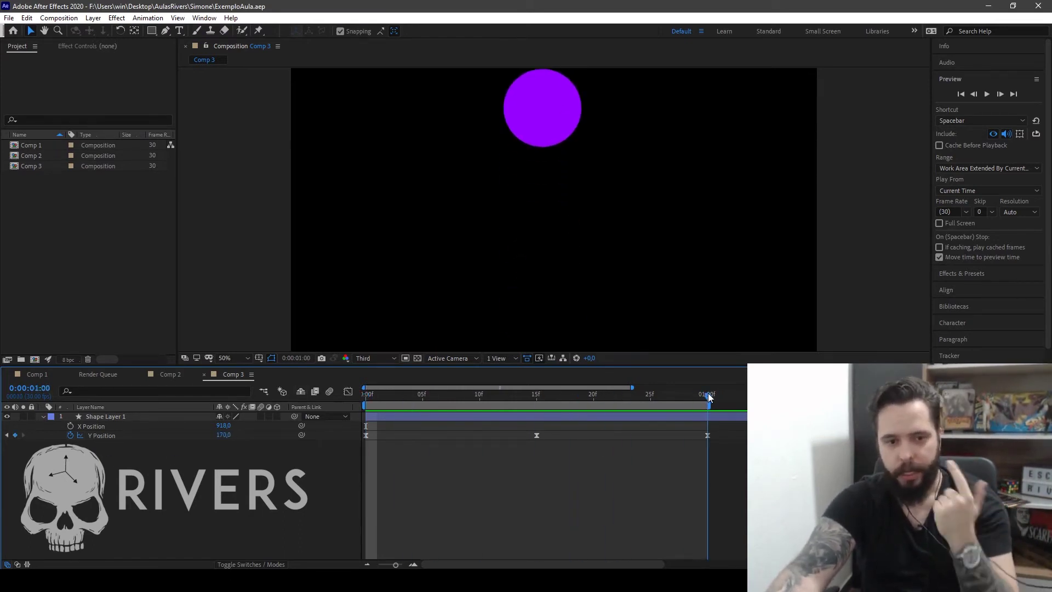
click(298, 416)
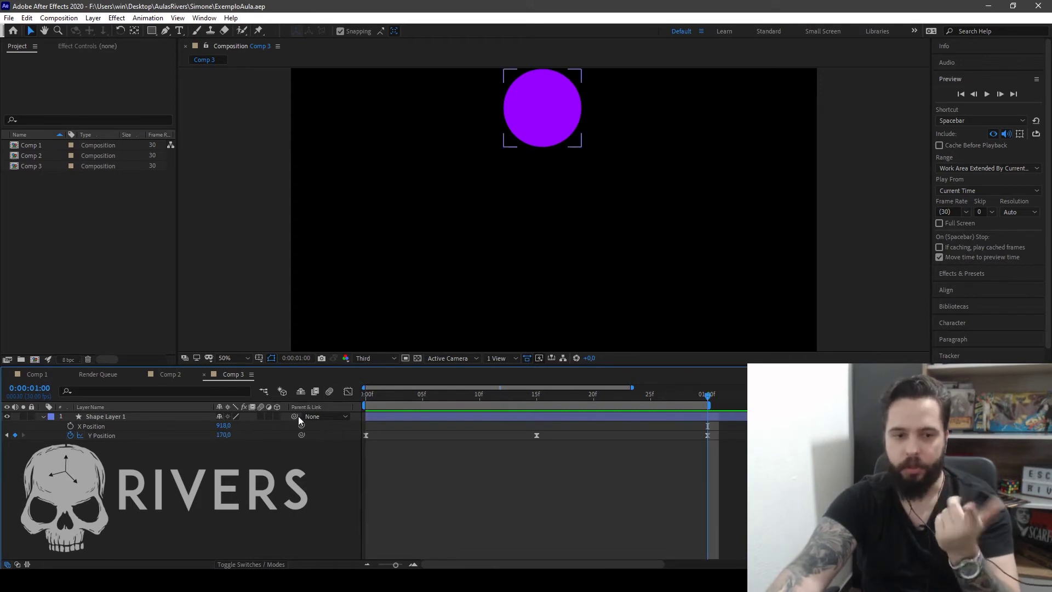
click(348, 391)
drag(437, 395, 299, 411)
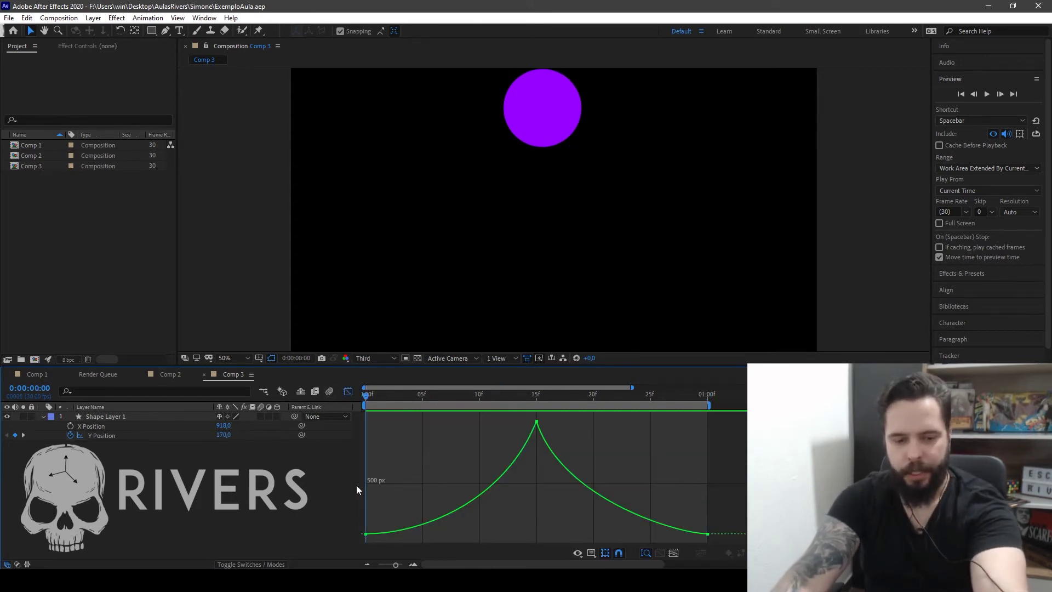
mouse_move(364, 536)
mouse_down()
mouse_move(475, 519)
mouse_move(534, 430)
mouse_up()
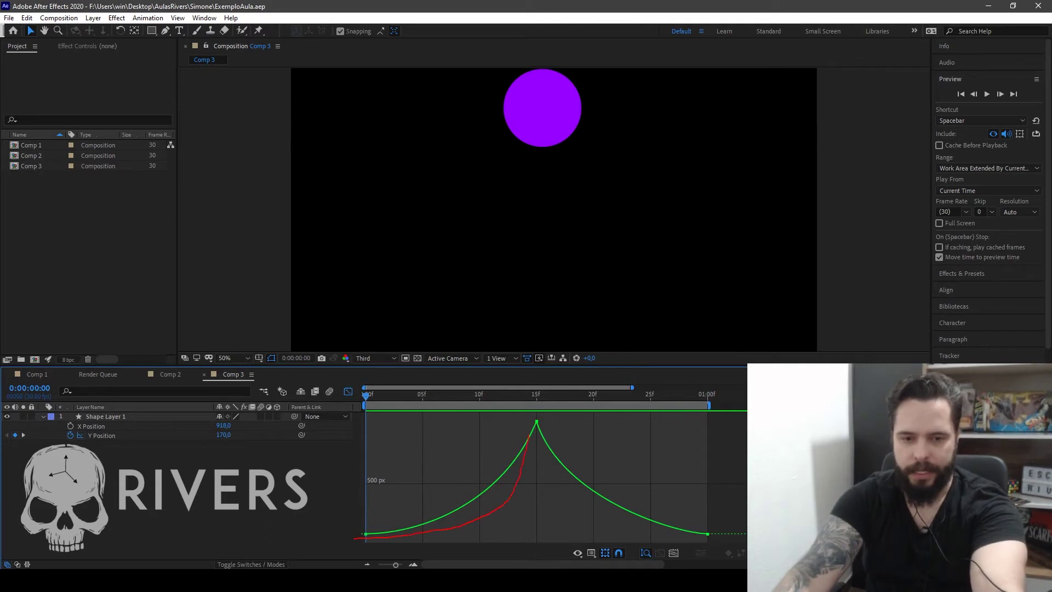
key(Escape)
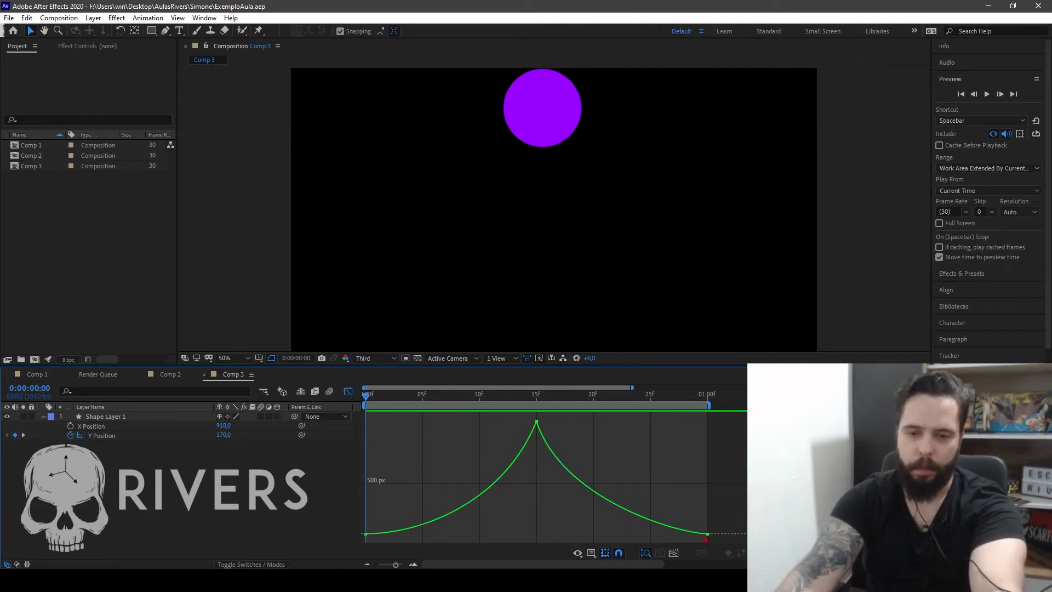
drag(688, 392, 742, 392)
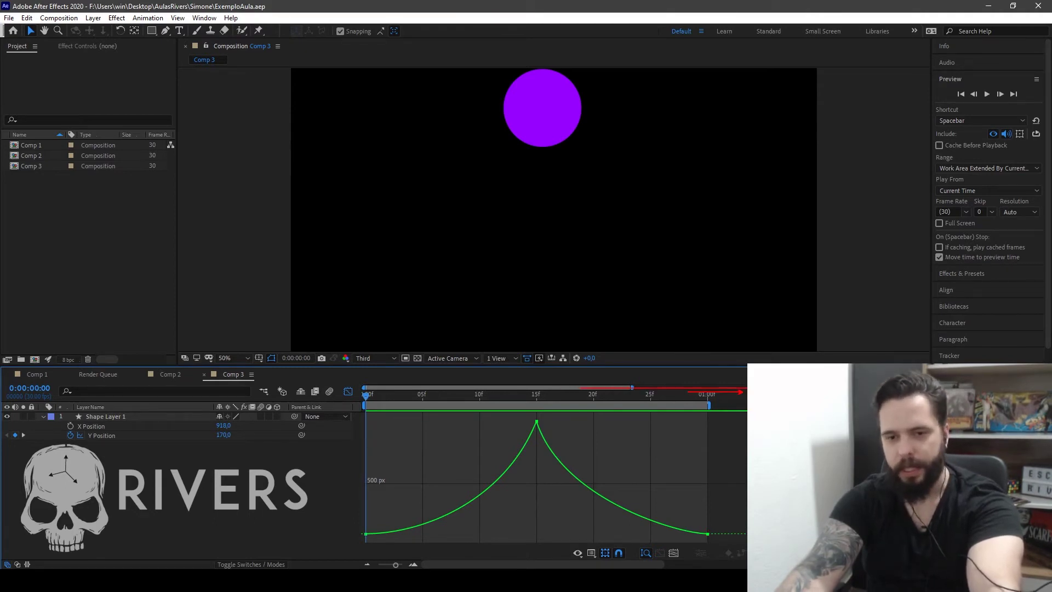
mouse_move(734, 401)
mouse_down()
mouse_move(635, 302)
mouse_move(398, 323)
mouse_move(364, 393)
mouse_up()
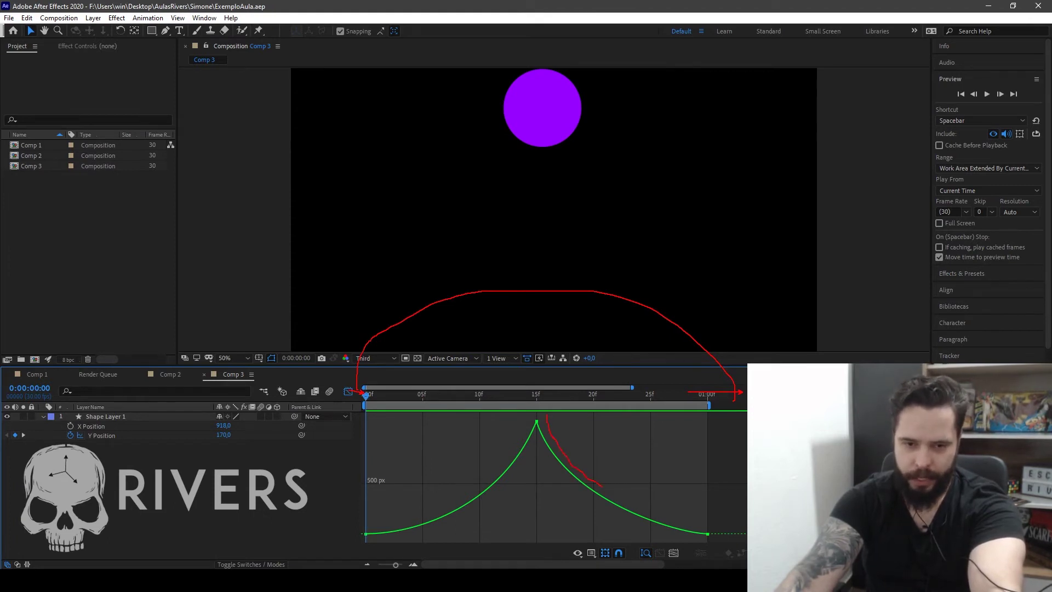
drag(669, 518, 694, 527)
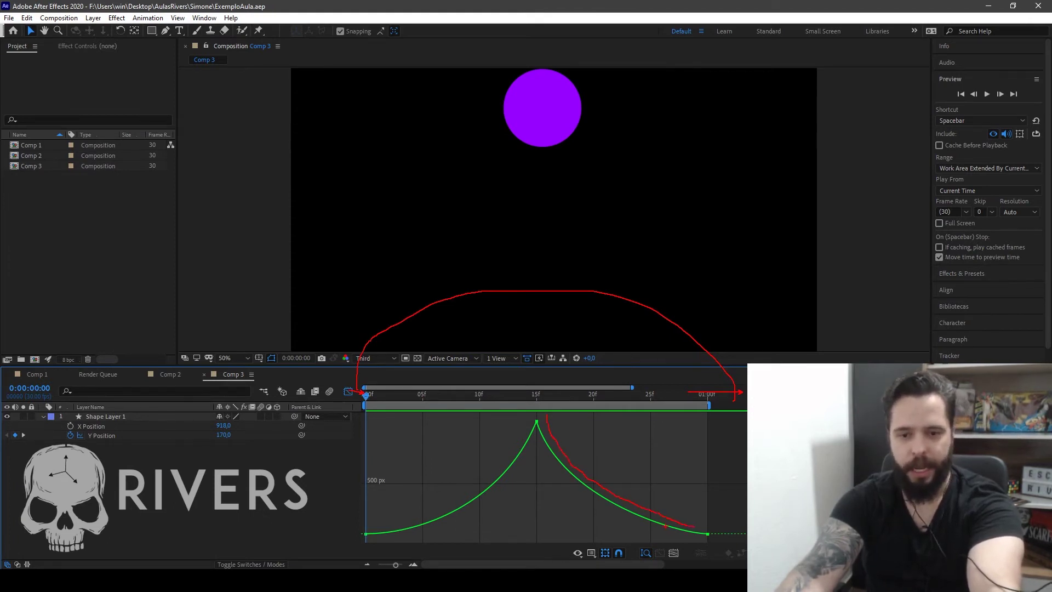
drag(641, 505, 707, 542)
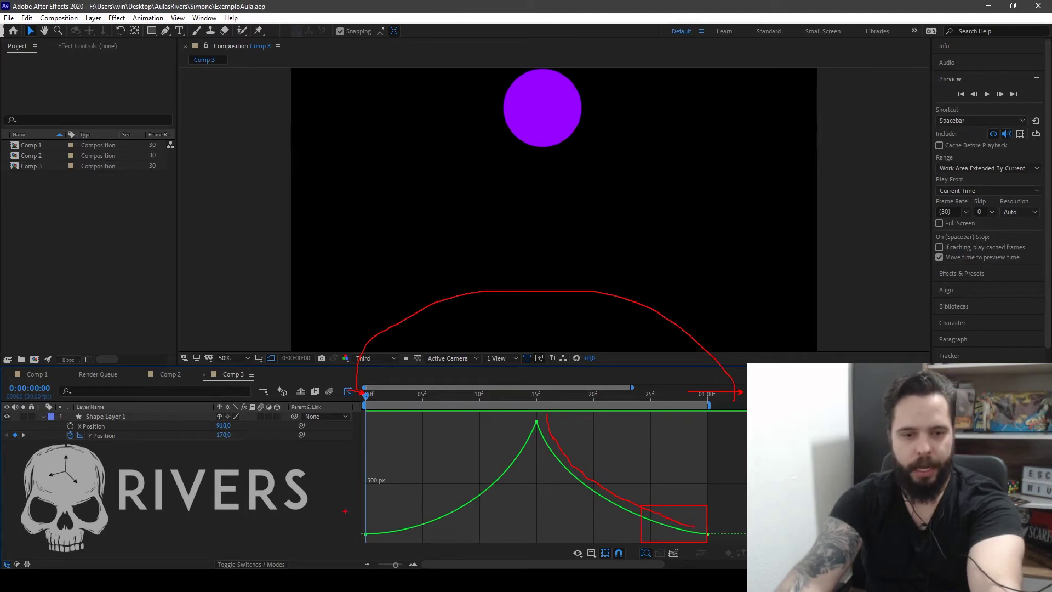
drag(363, 504, 422, 540)
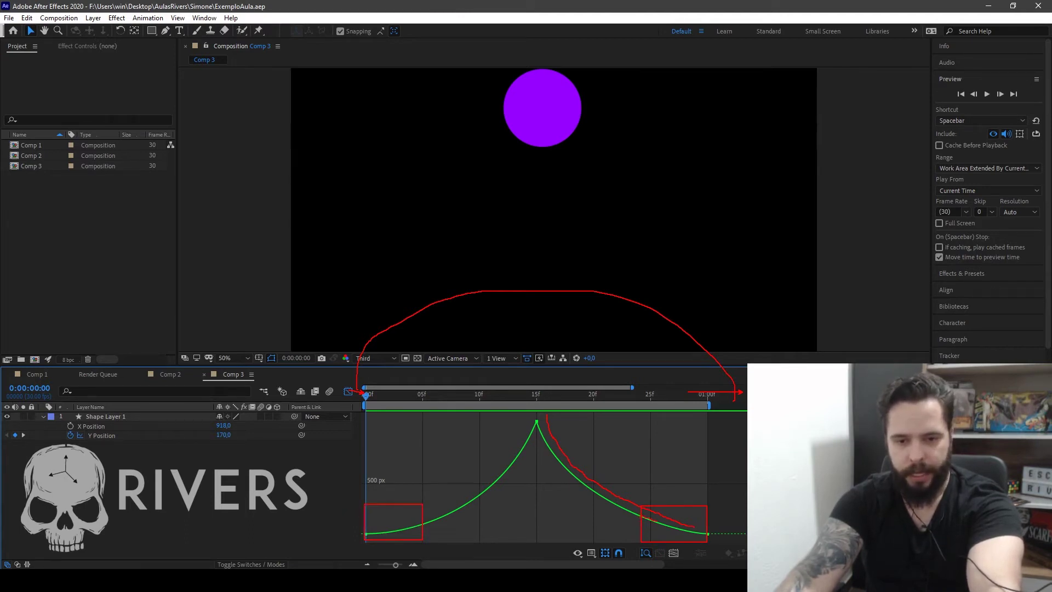
drag(711, 536, 738, 535)
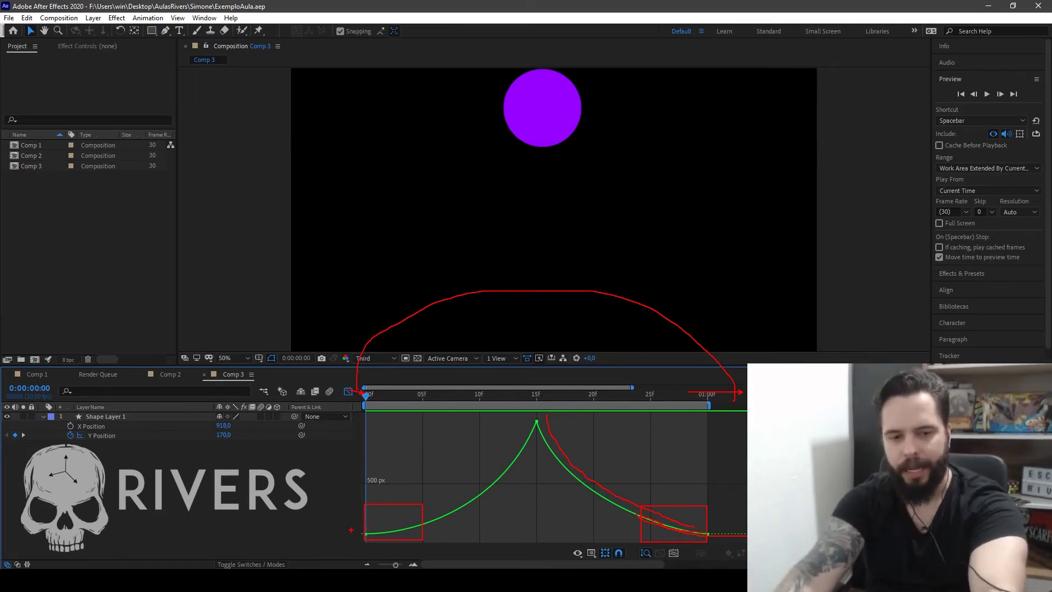
drag(371, 527, 410, 514)
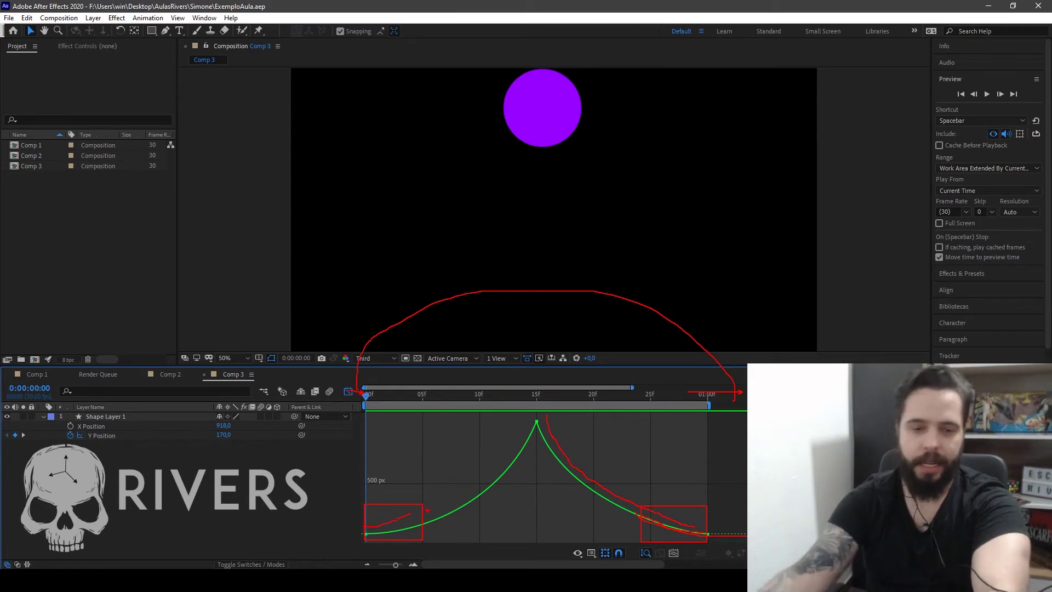
key(Escape)
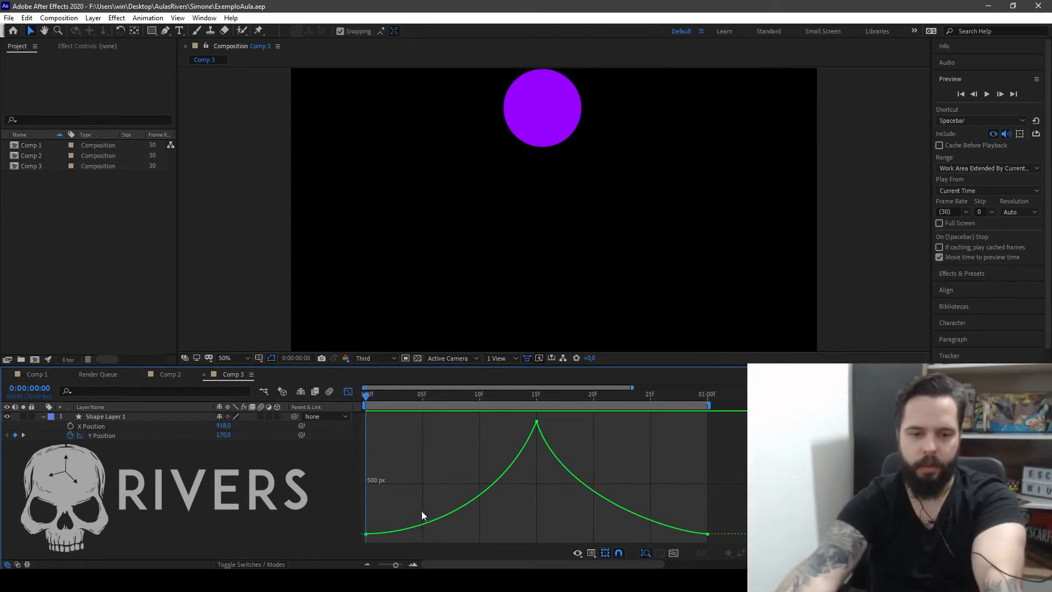
drag(367, 394, 338, 432)
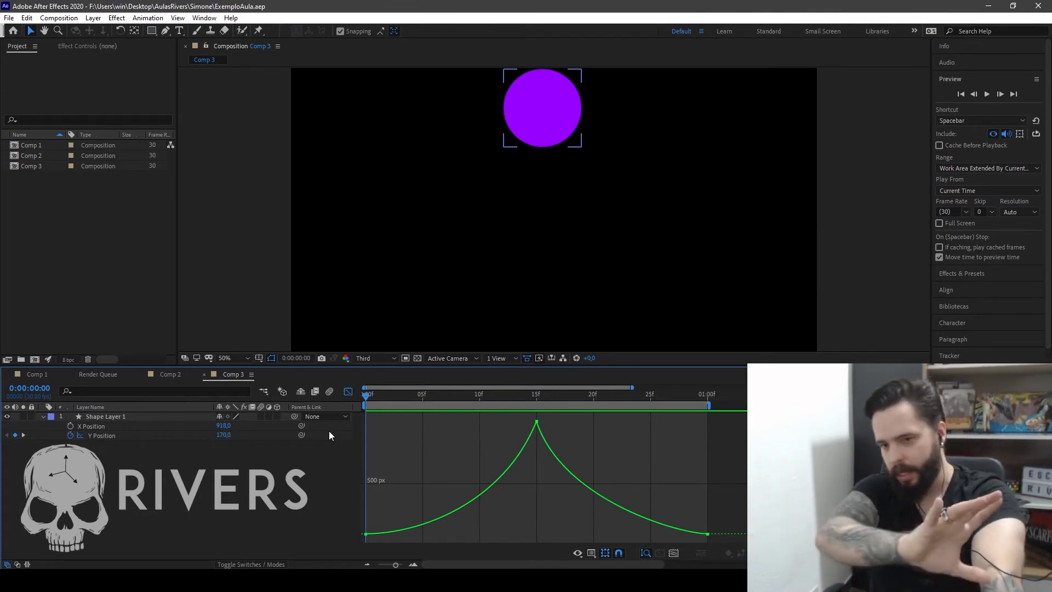
click(234, 475)
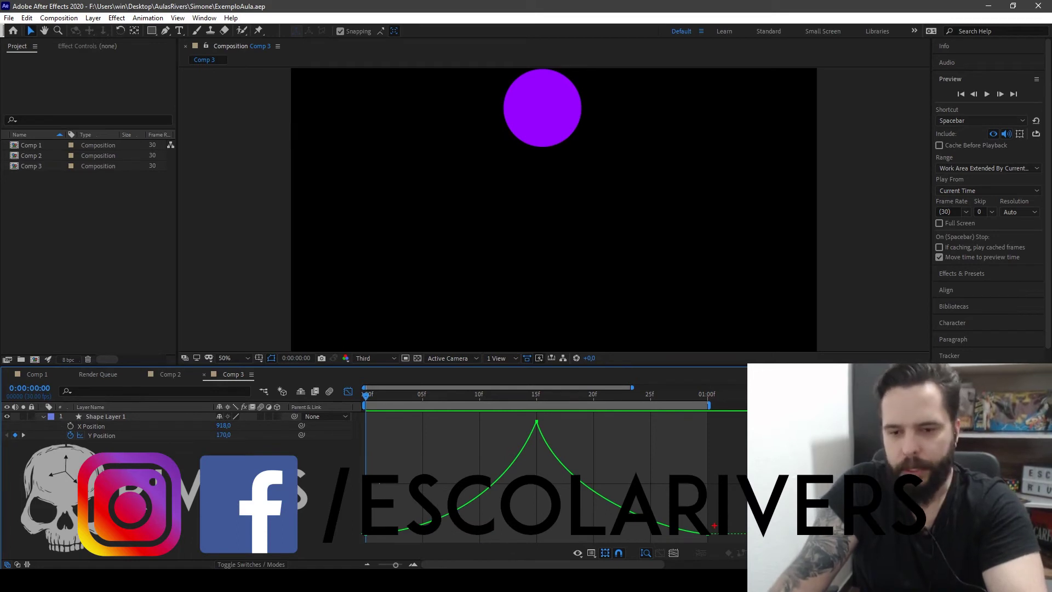
mouse_move(710, 530)
mouse_down()
mouse_move(660, 312)
mouse_move(312, 299)
mouse_move(262, 438)
mouse_move(312, 520)
mouse_move(342, 530)
mouse_up()
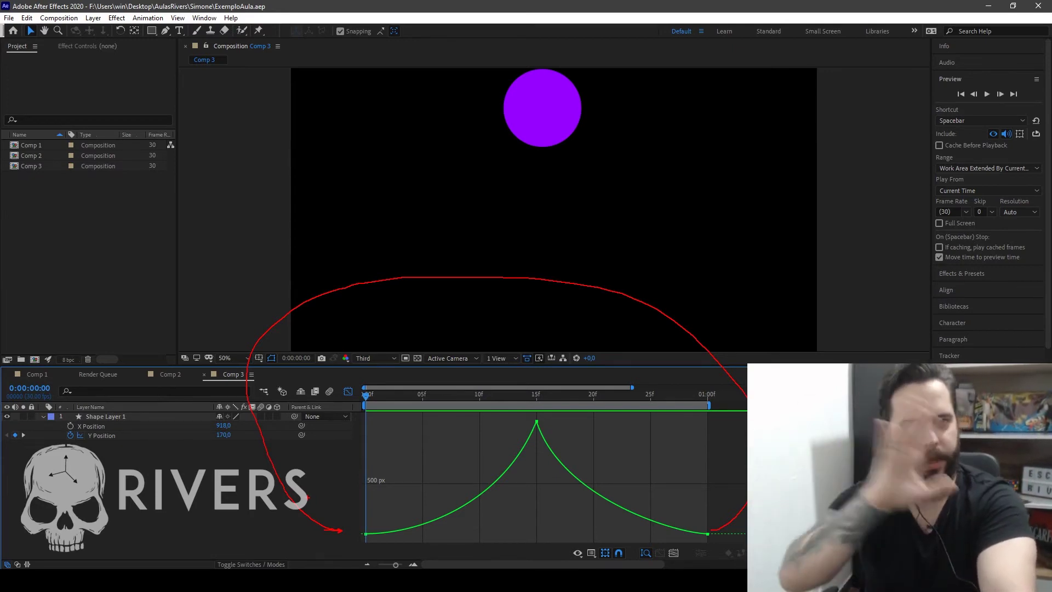
key(Escape)
Step: Select Shape Layer 1 and reveal only its Scale property in the timeline
click(51, 426)
click(43, 417)
click(43, 417)
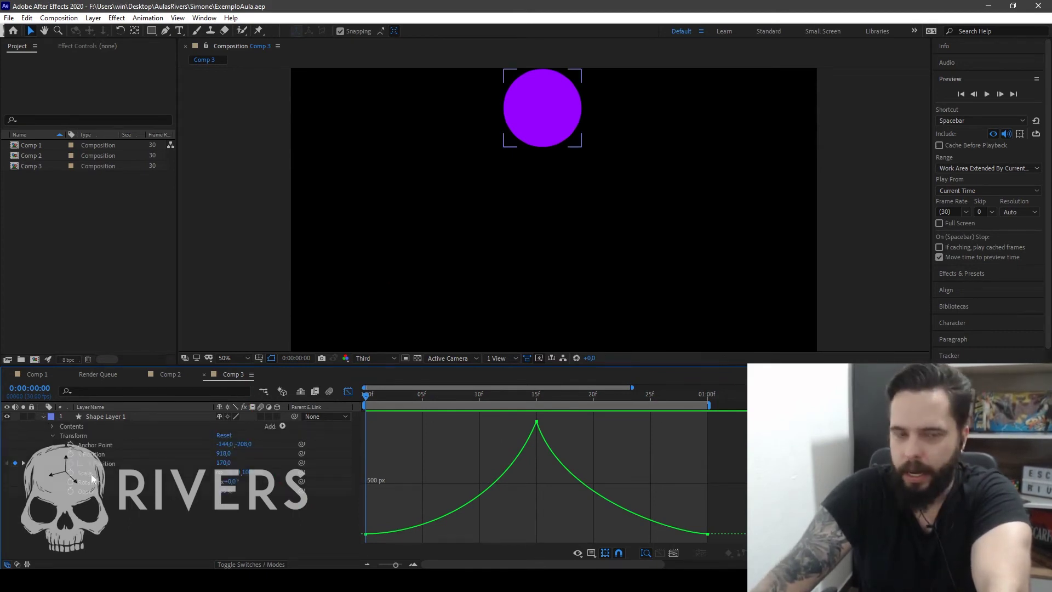
click(107, 418)
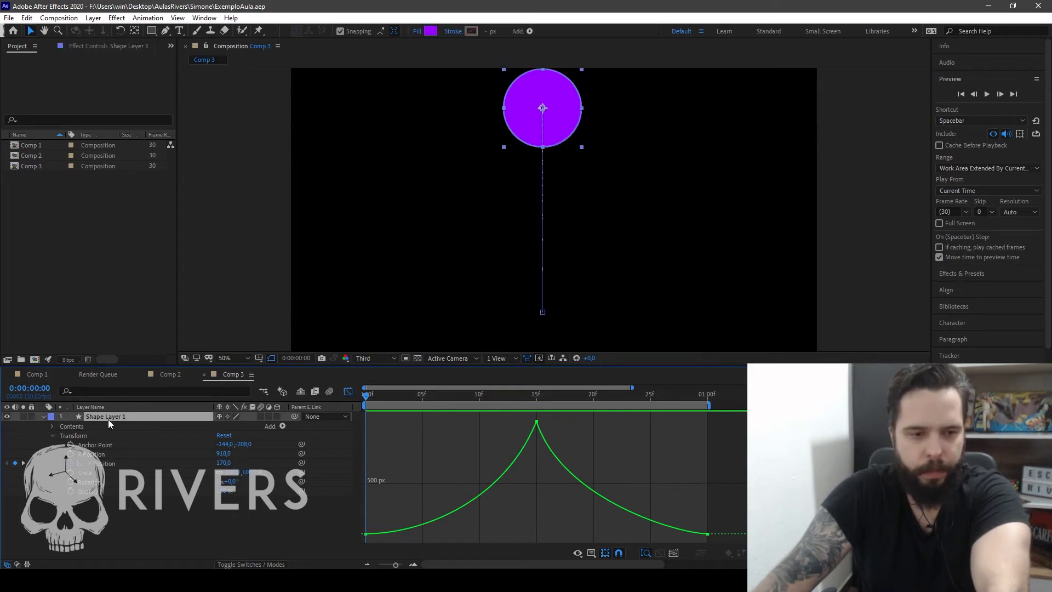
key(s)
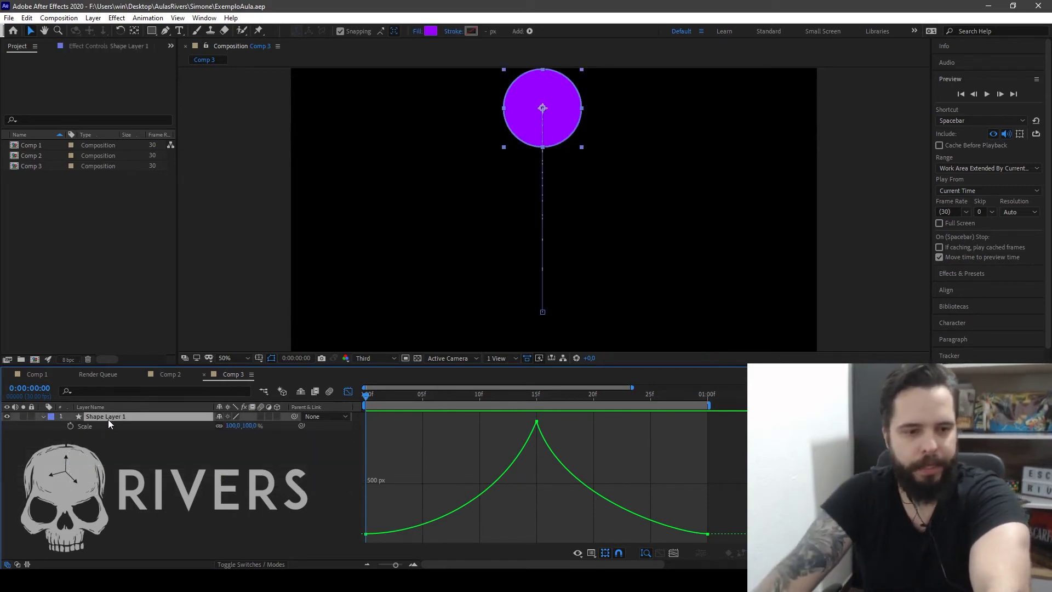
drag(384, 396, 308, 385)
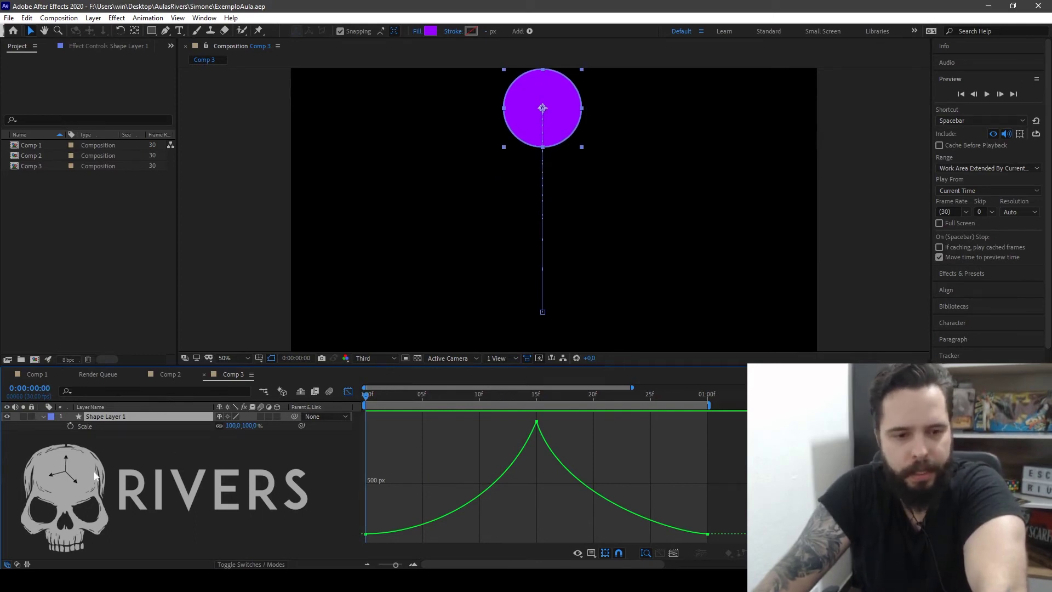
Step: Return the timeline to layer bar view and add a first Scale keyframe for Shape Layer 1 at frame 0
click(348, 392)
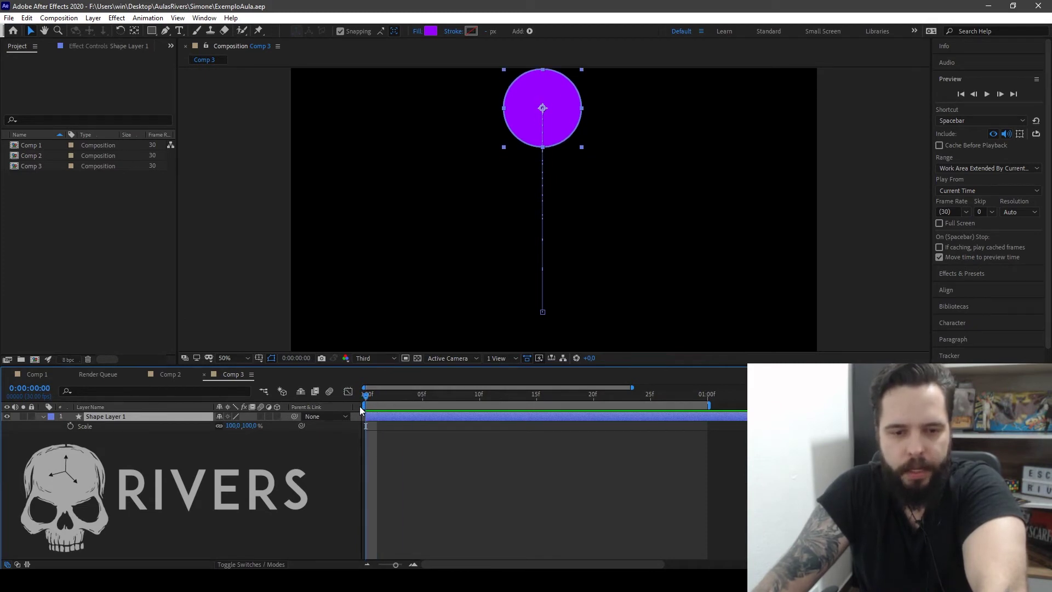
drag(385, 406, 347, 416)
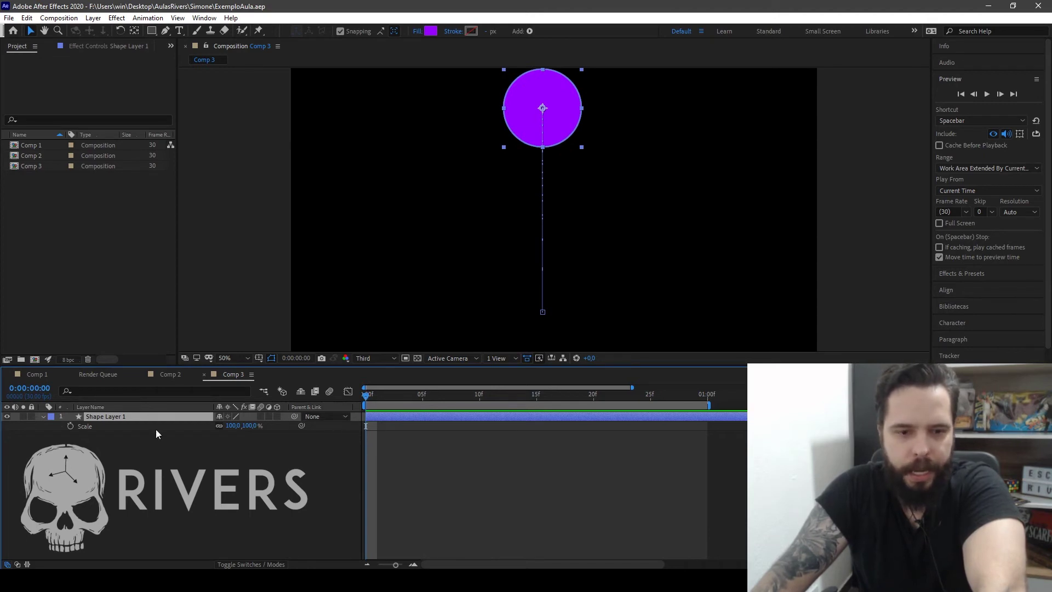
click(70, 426)
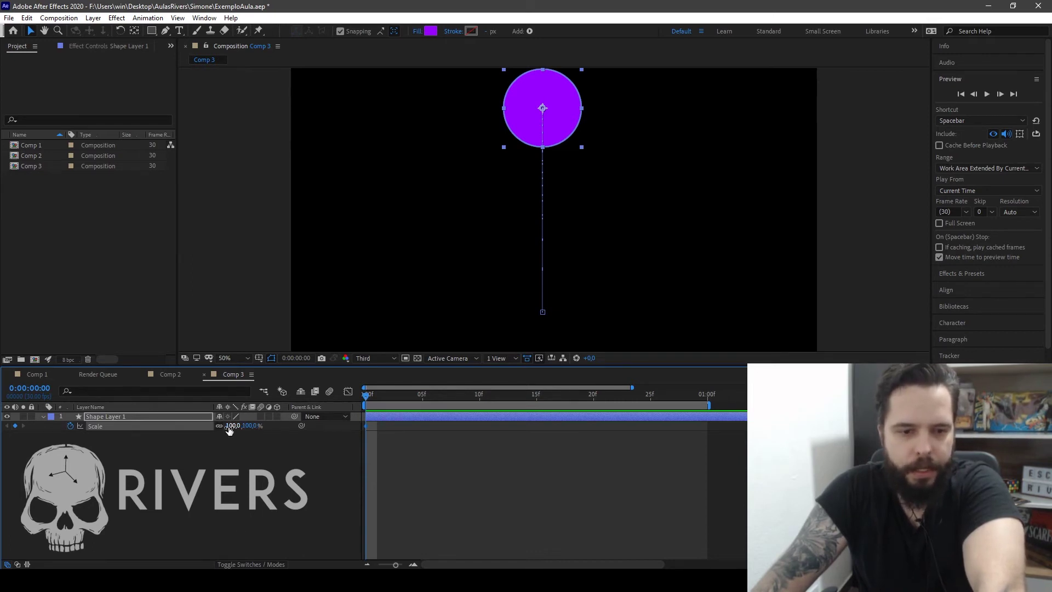
Step: Try enlarging the ball proportionally to 188% scale, undo that change and check the bounce again
drag(249, 427, 290, 431)
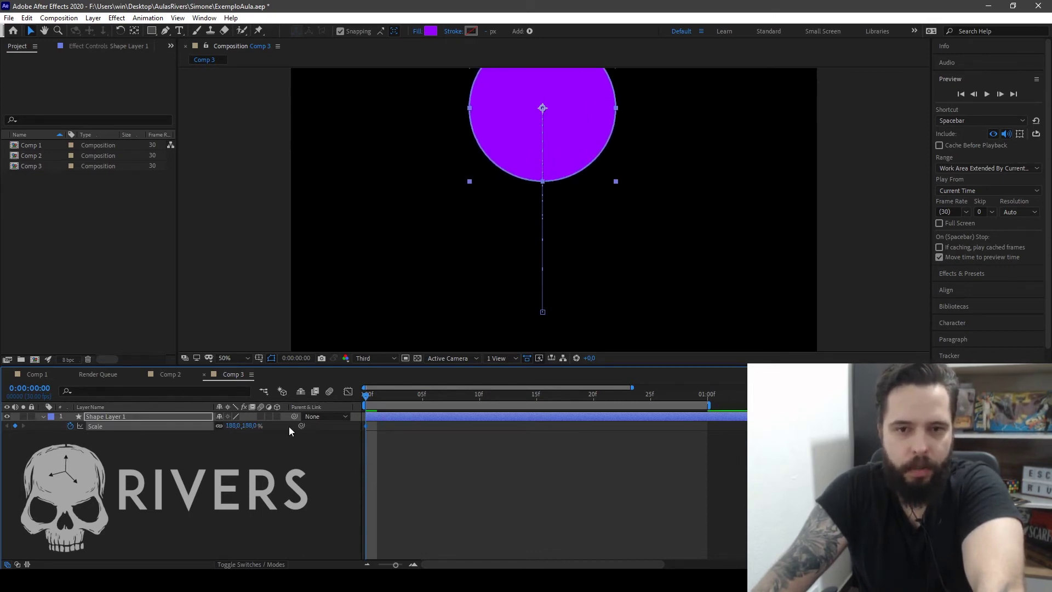
key(ctrl+z)
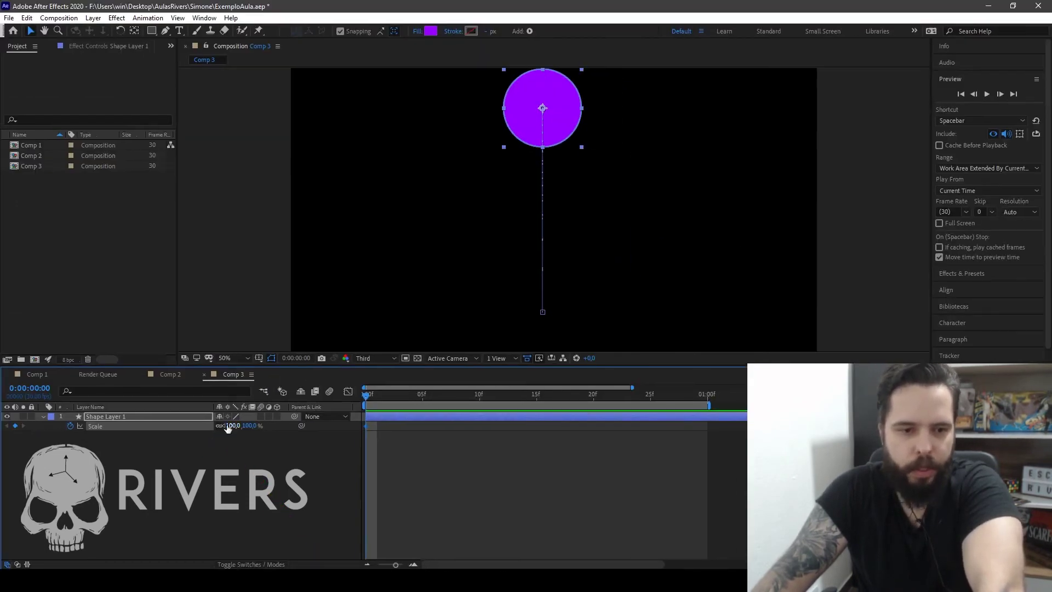
key(space)
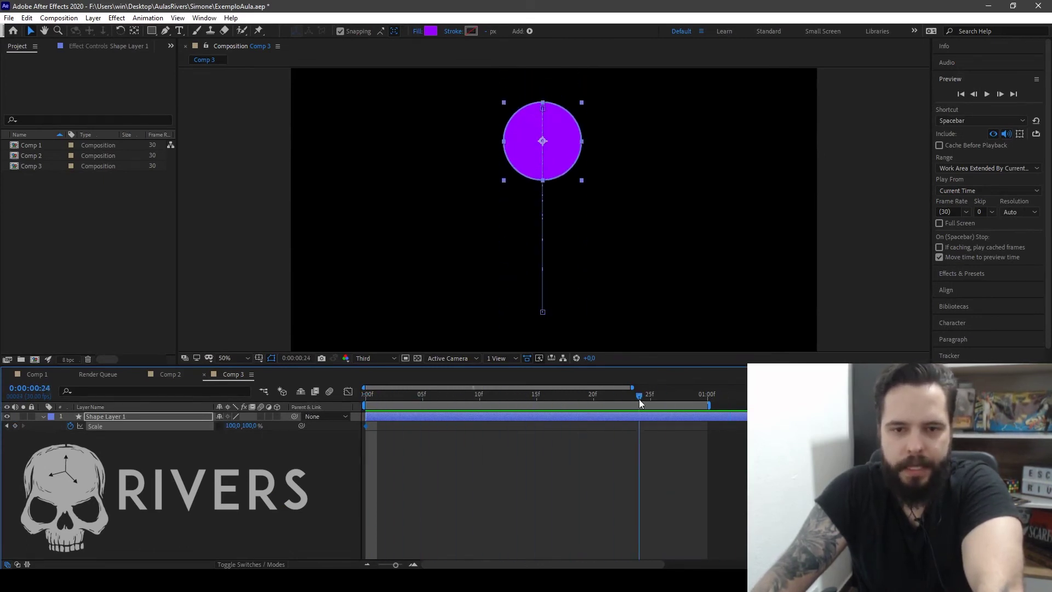
key(space)
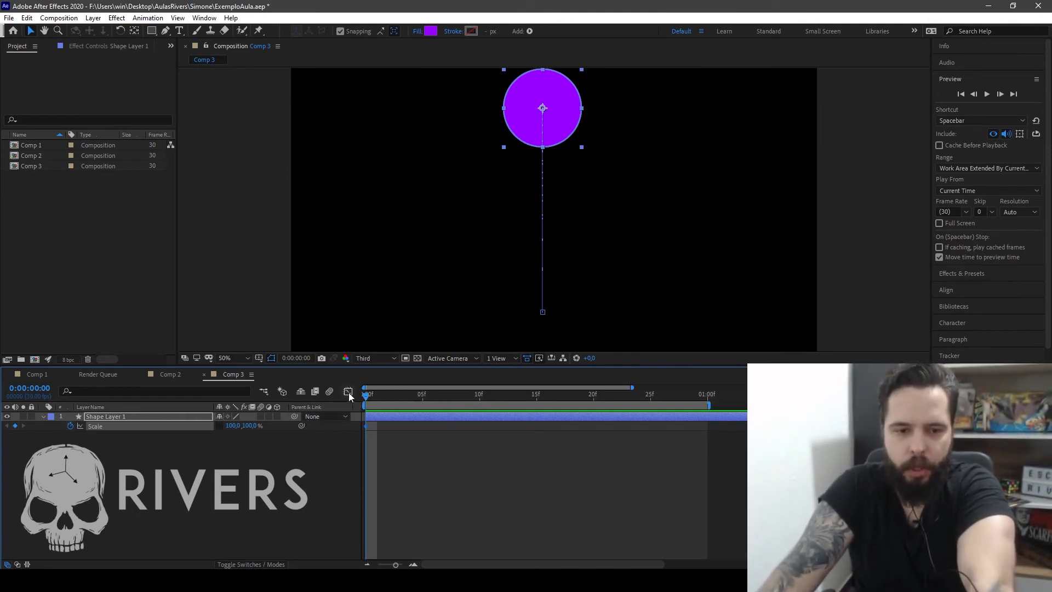
Step: Move the current time to frame 15, where the ball hits the ground, and display the Scale graph
click(535, 395)
mouse_move(535, 394)
mouse_down()
mouse_move(298, 403)
mouse_move(534, 401)
mouse_up()
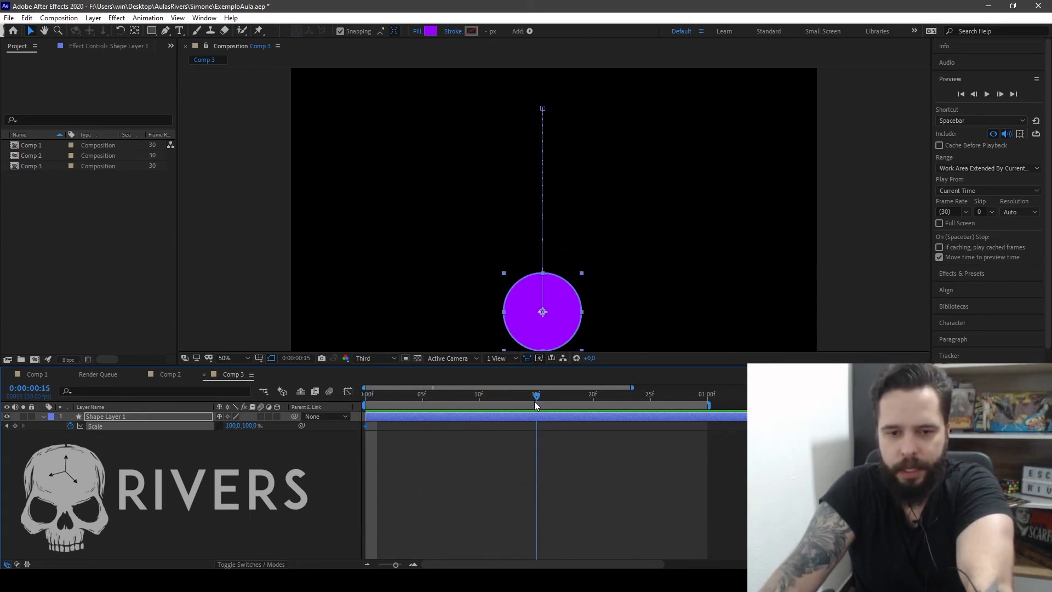
click(347, 391)
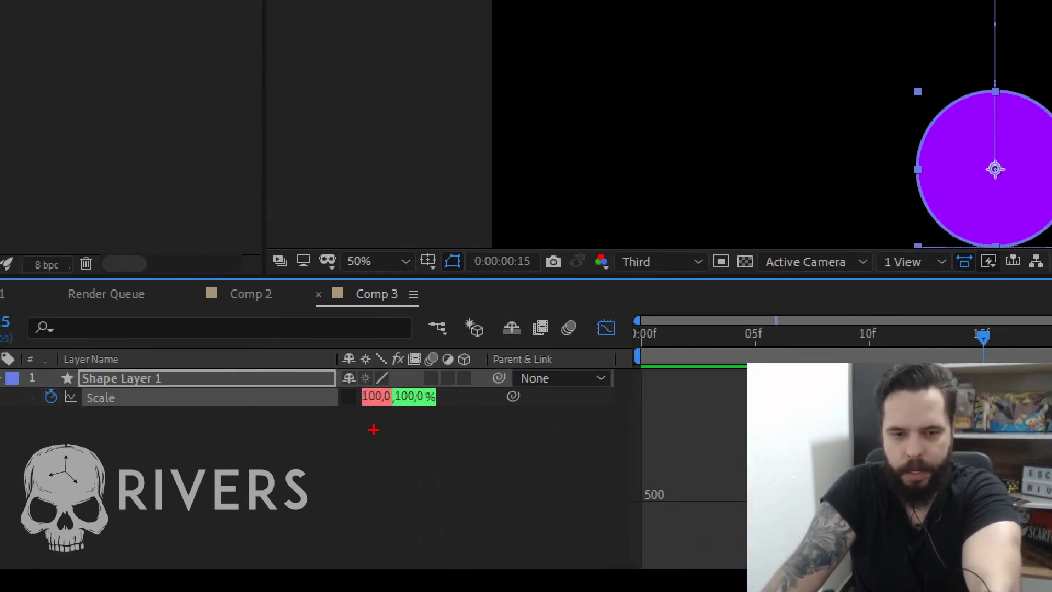
drag(370, 412, 341, 486)
key(r)
drag(313, 77, 333, 109)
mouse_move(392, 58)
mouse_down()
mouse_move(386, 104)
mouse_move(470, 49)
mouse_move(412, 47)
mouse_up()
key(Escape)
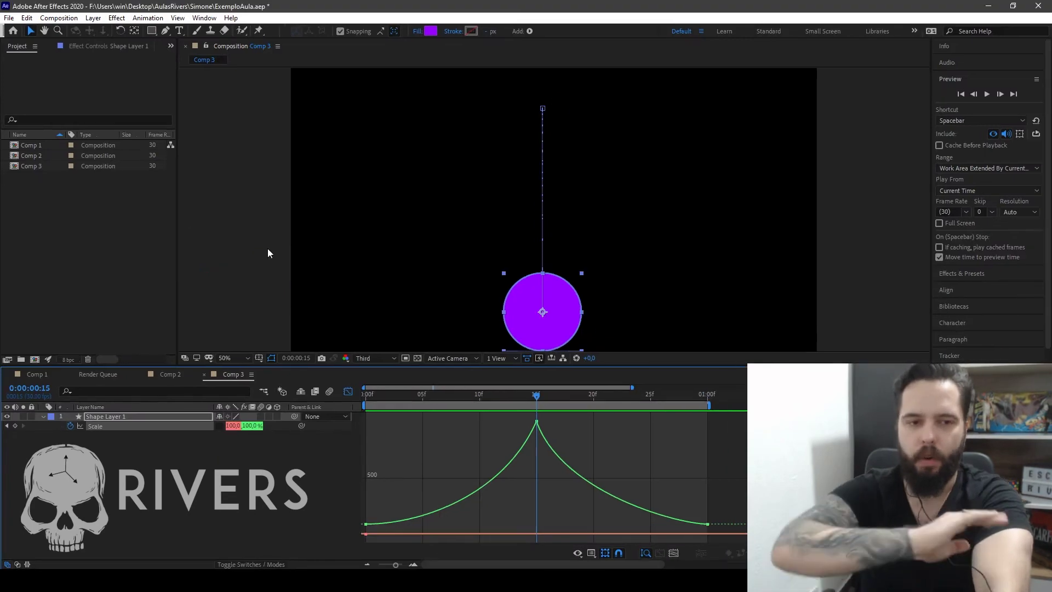
Step: Open Notepad in a small window beside the composition view and write the note "100 = Default"
key(super)
text(bloco)
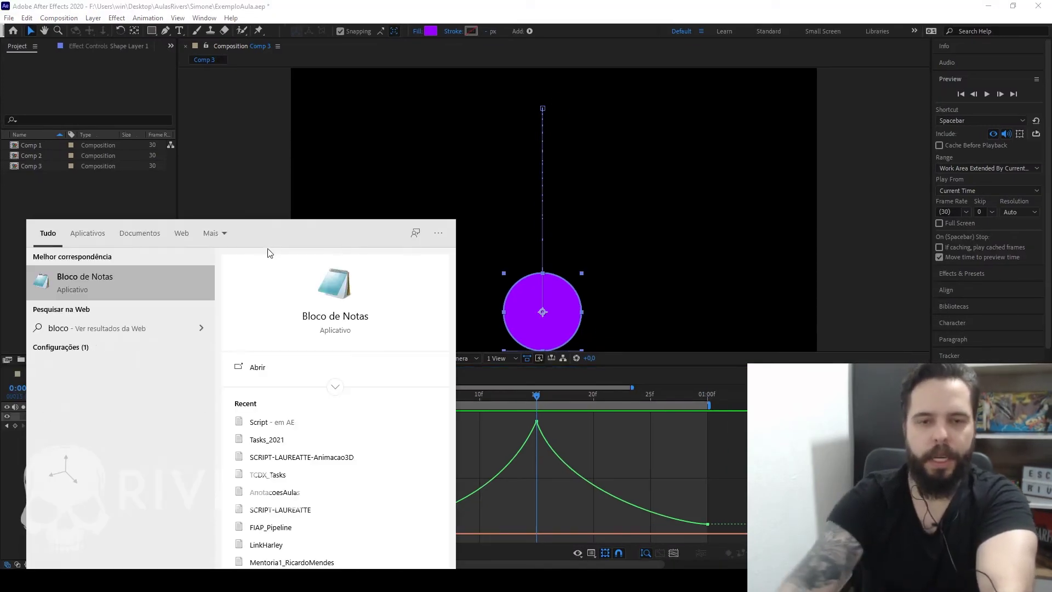
key(Return)
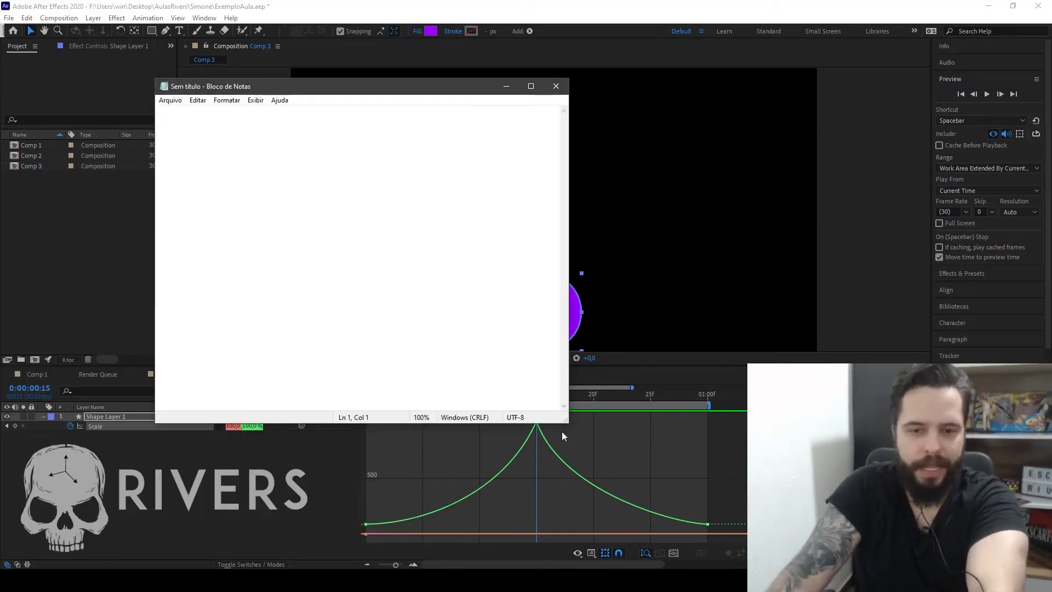
drag(566, 421, 385, 303)
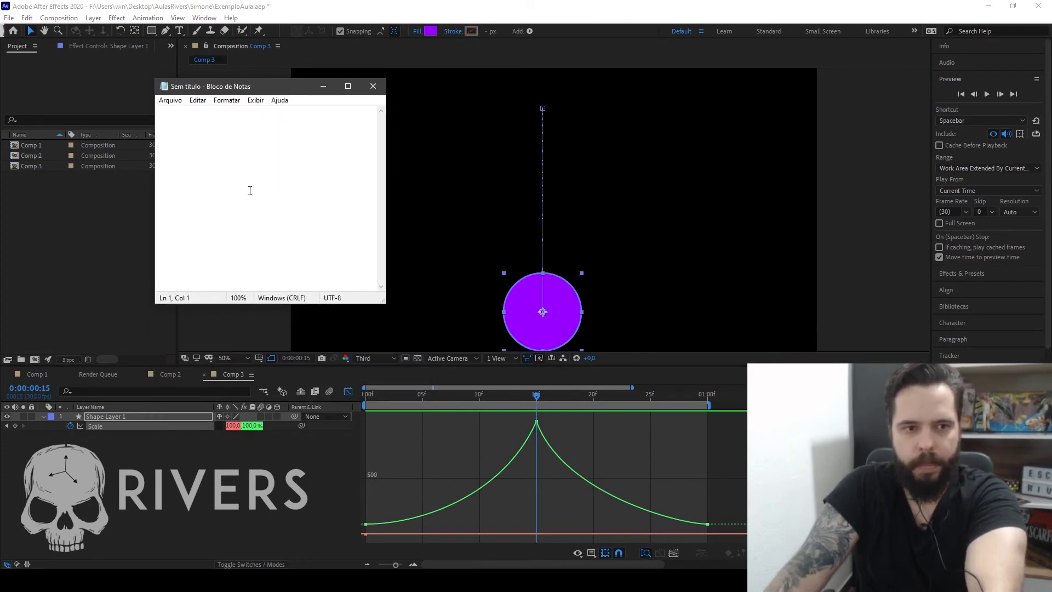
drag(255, 88, 174, 116)
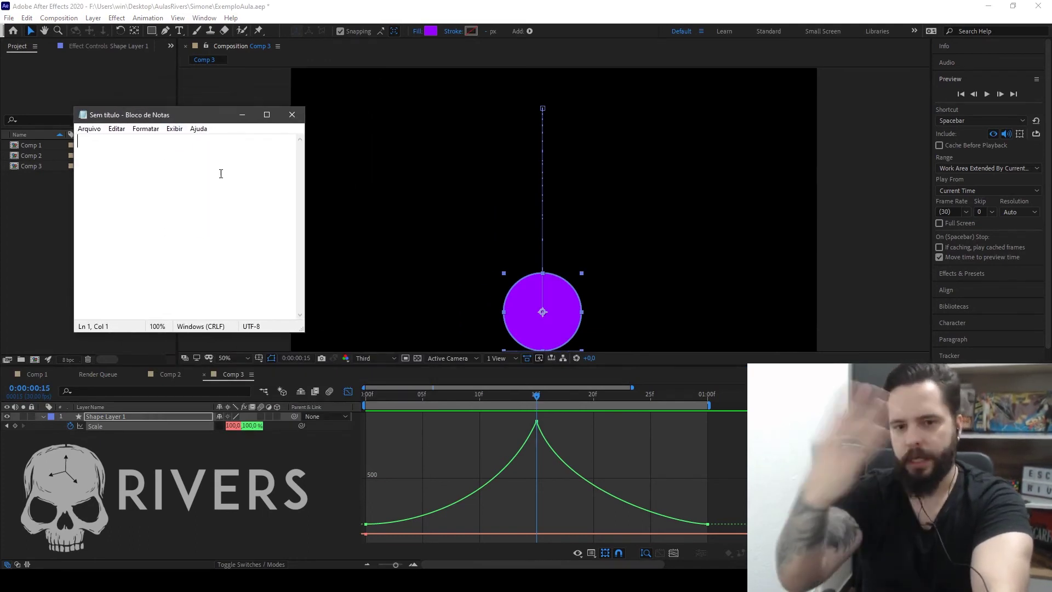
text(100 )
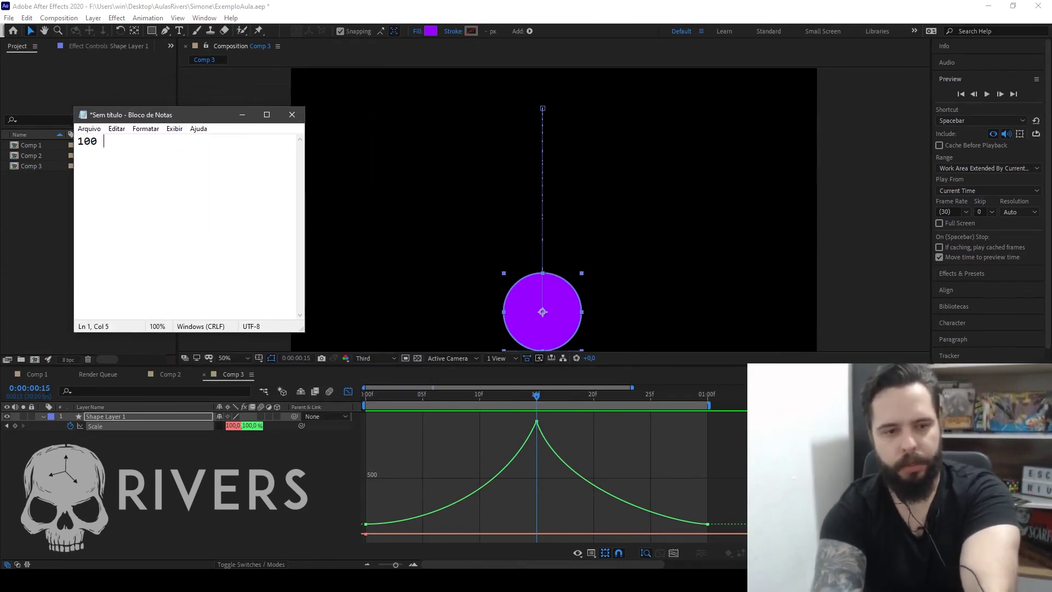
text(= Default)
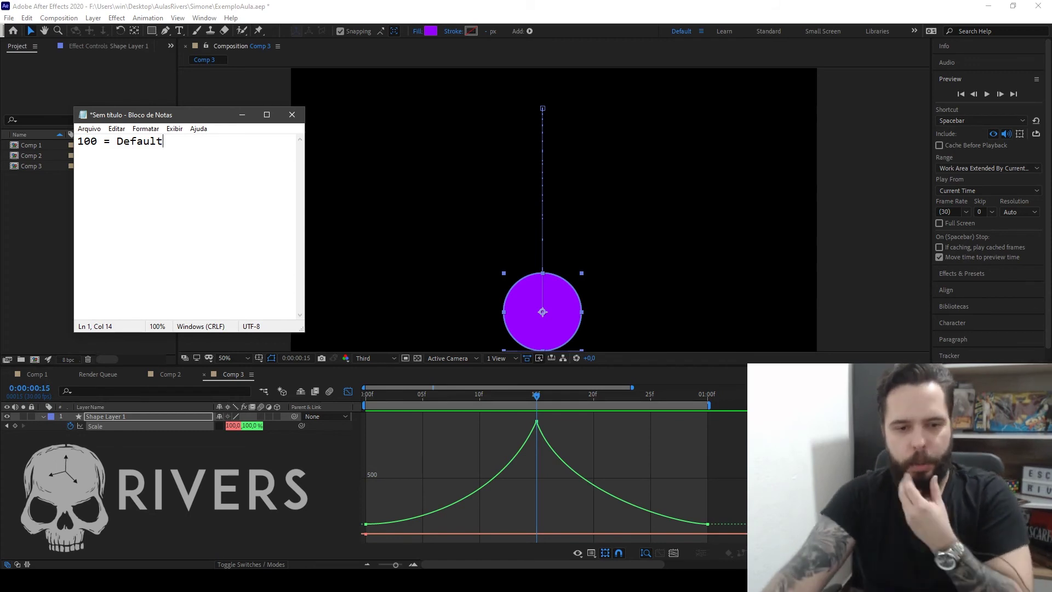
Step: Return to After Effects and set Shape Layer 1's horizontal scale to 130% at frame 15
click(235, 452)
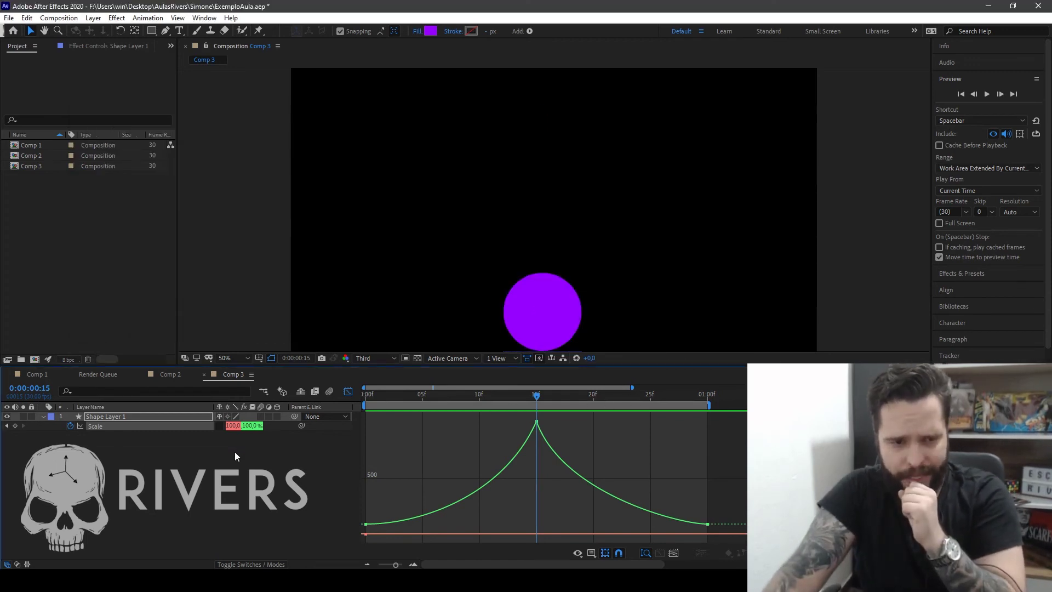
mouse_move(235, 425)
mouse_down()
mouse_move(223, 425)
mouse_move(250, 425)
mouse_up()
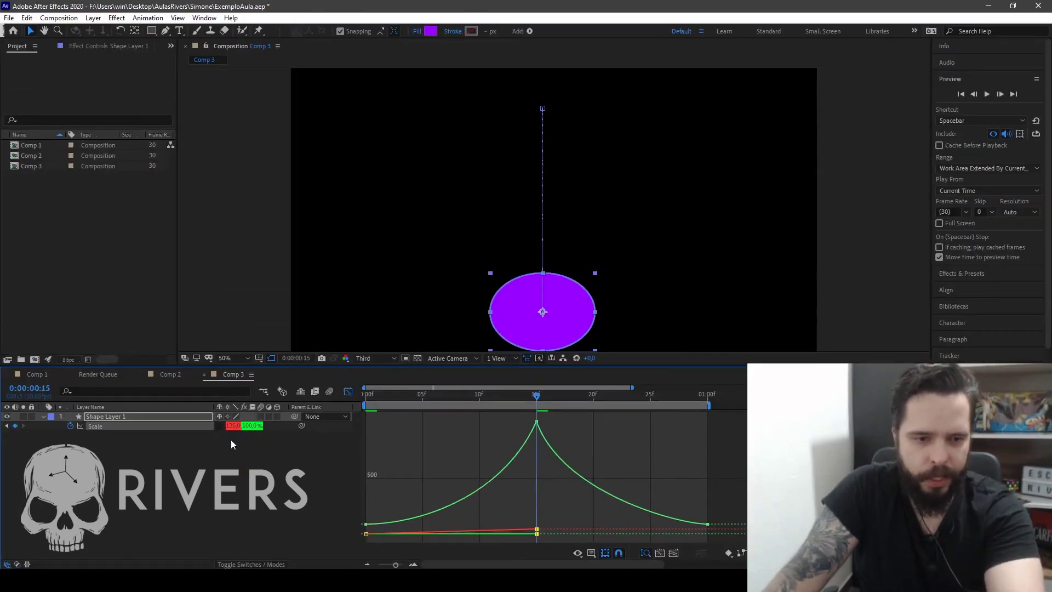
click(233, 426)
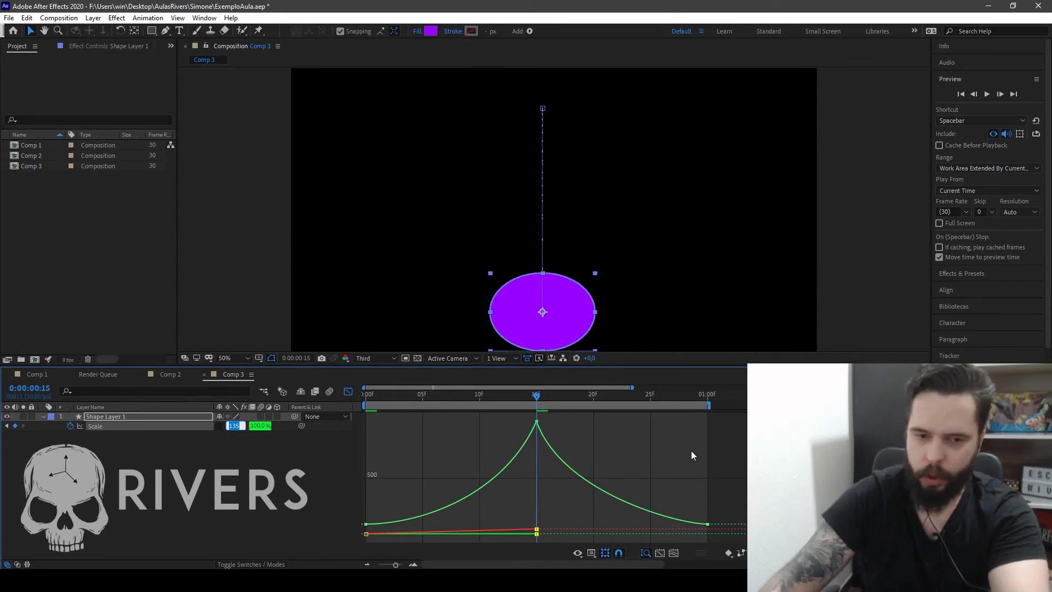
text(13)
key(Return)
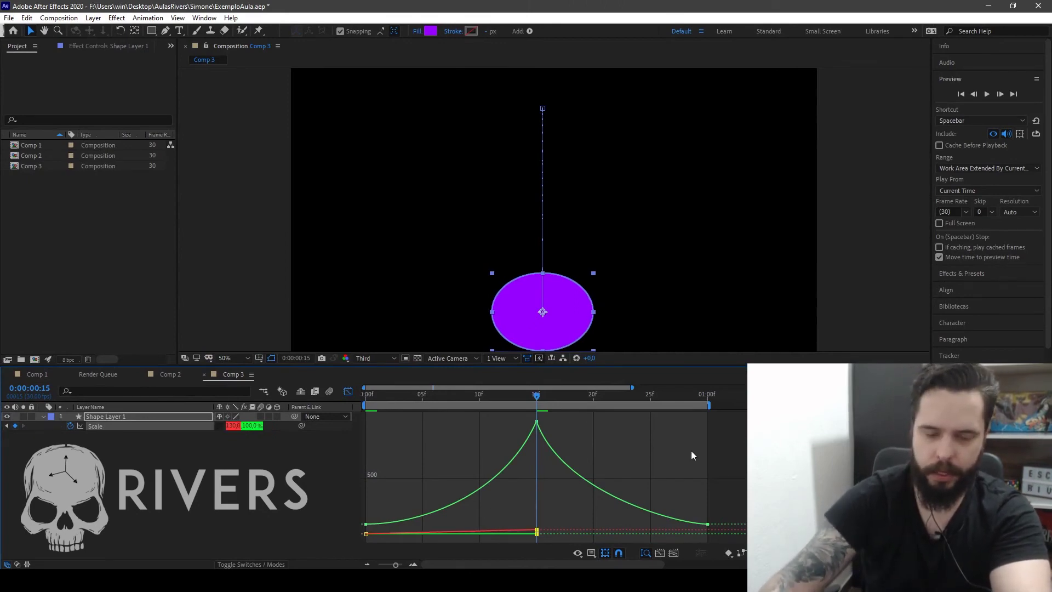
Step: Switch to Notepad and add a second line "130 =" below the default value for comparison
key(alt+Tab)
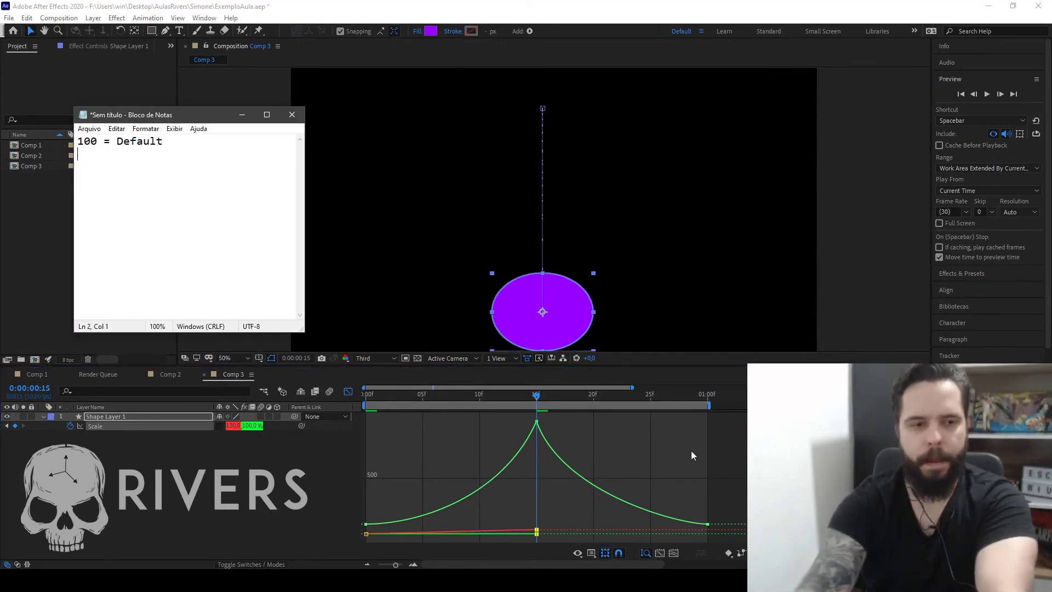
key(Return)
text(130 =)
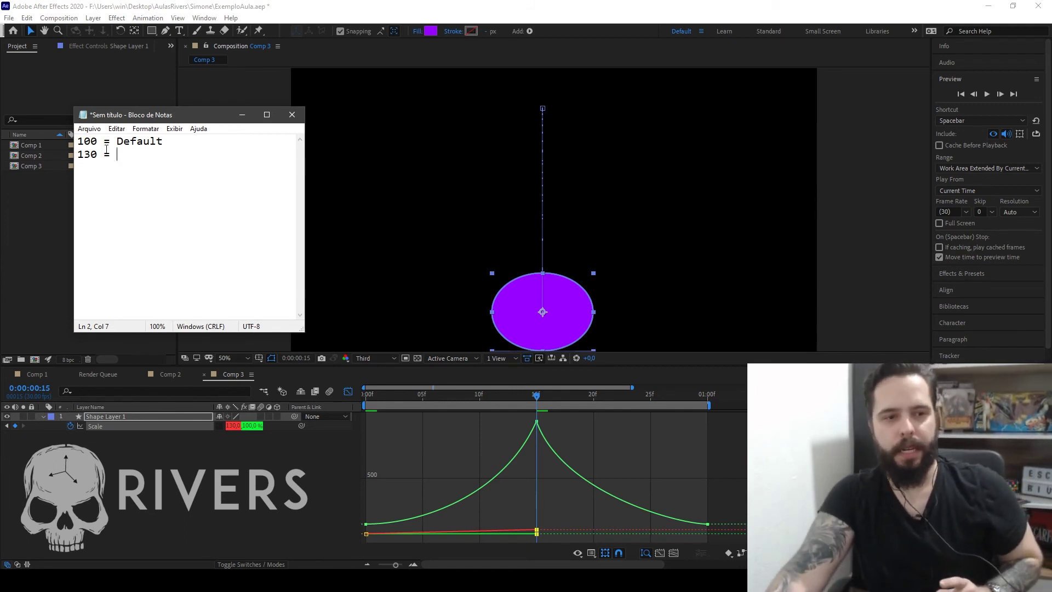
drag(100, 154, 77, 155)
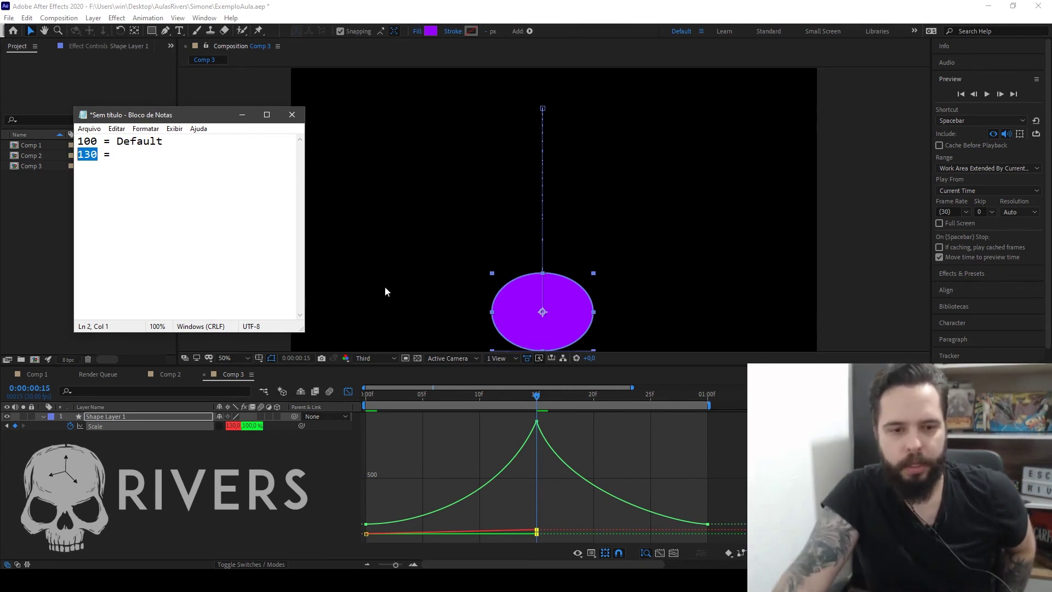
double_click(93, 141)
Step: Try a vertical scale of 170% for Shape Layer 1 at frame 15 in After Effects
click(250, 425)
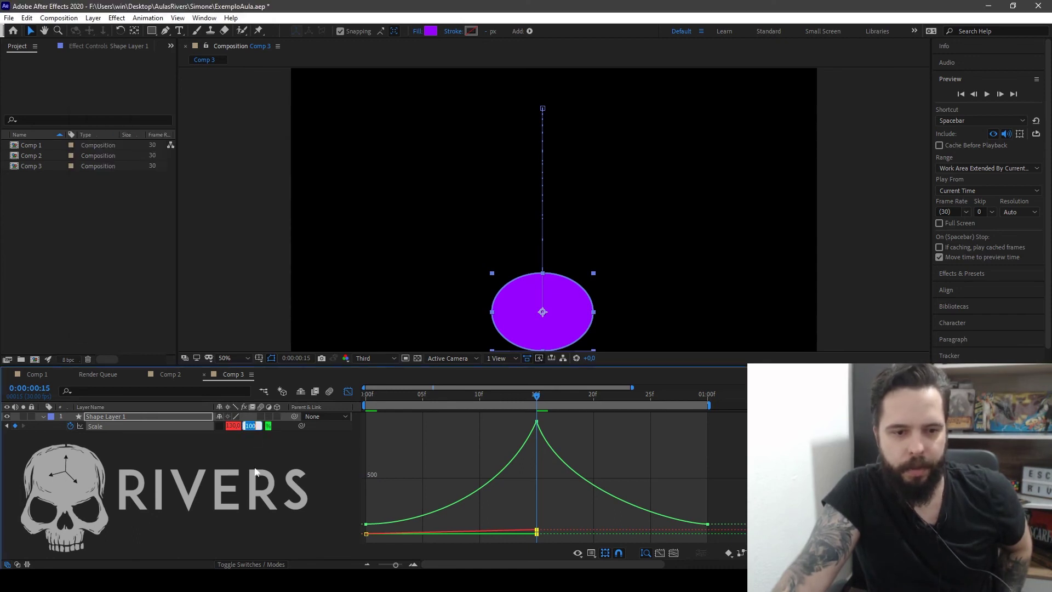
text(170)
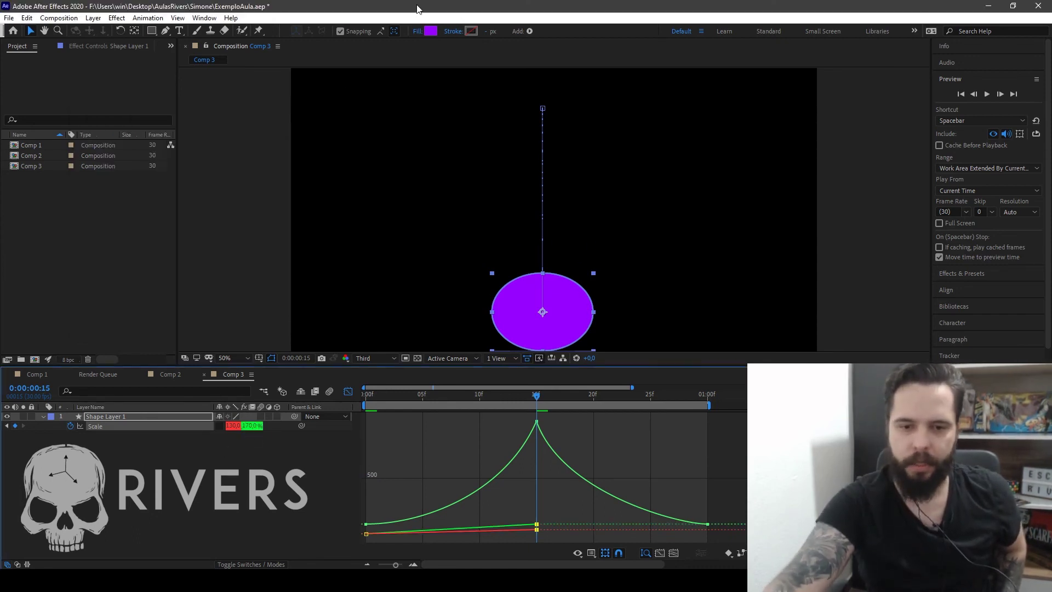
key(Return)
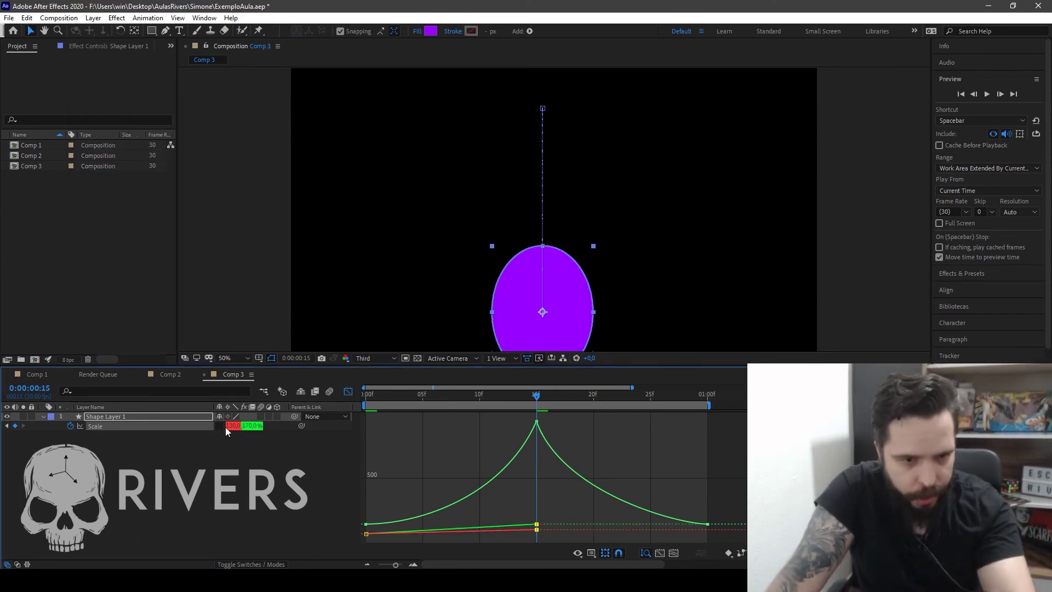
Step: Squash the ball at frame 15 by setting its vertical scale to 70%
drag(231, 427, 259, 439)
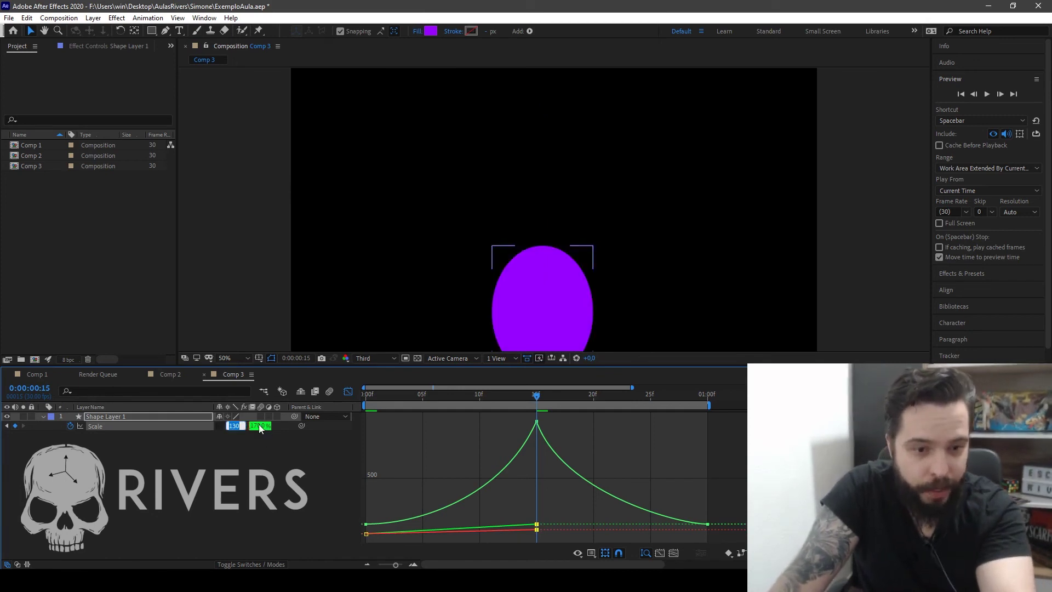
click(248, 435)
click(251, 426)
text(70)
key(Return)
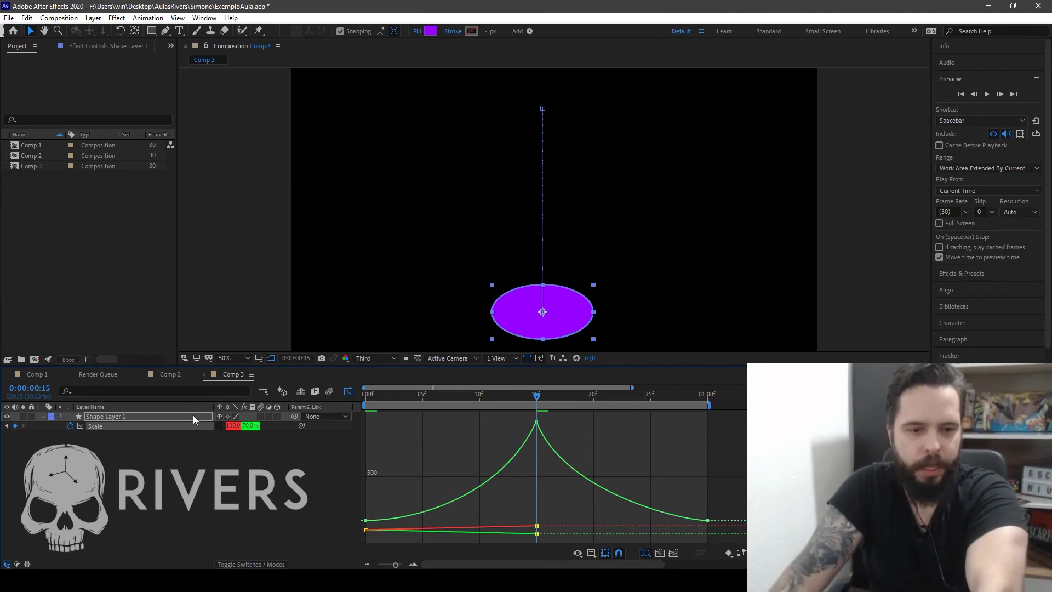
Step: Reveal Shape Layer 1's Position alongside Scale and lower the squashed ball to Y Position 958 at frame 15
click(142, 418)
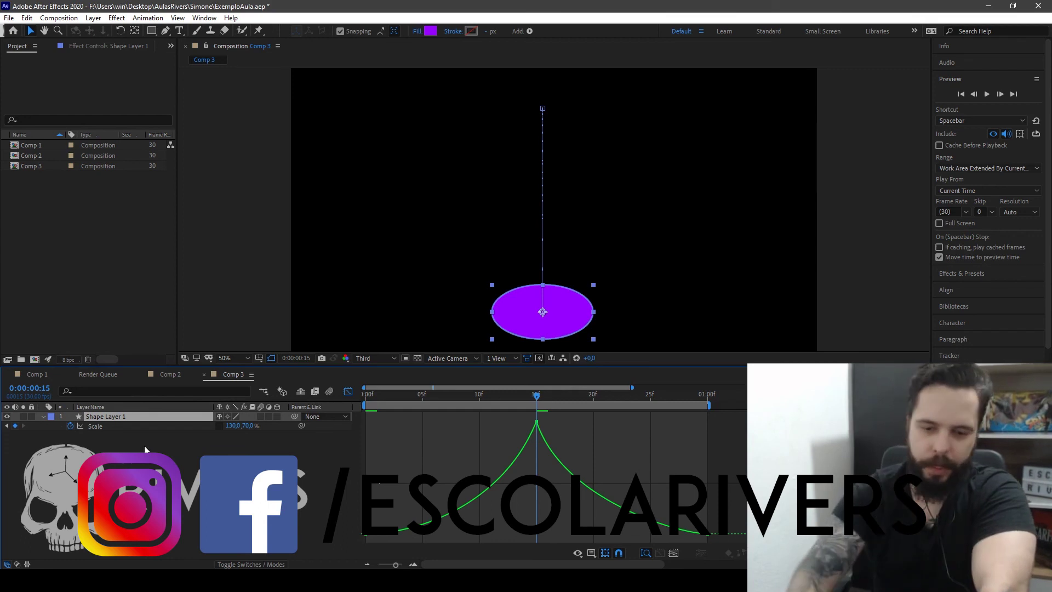
key(shift+p)
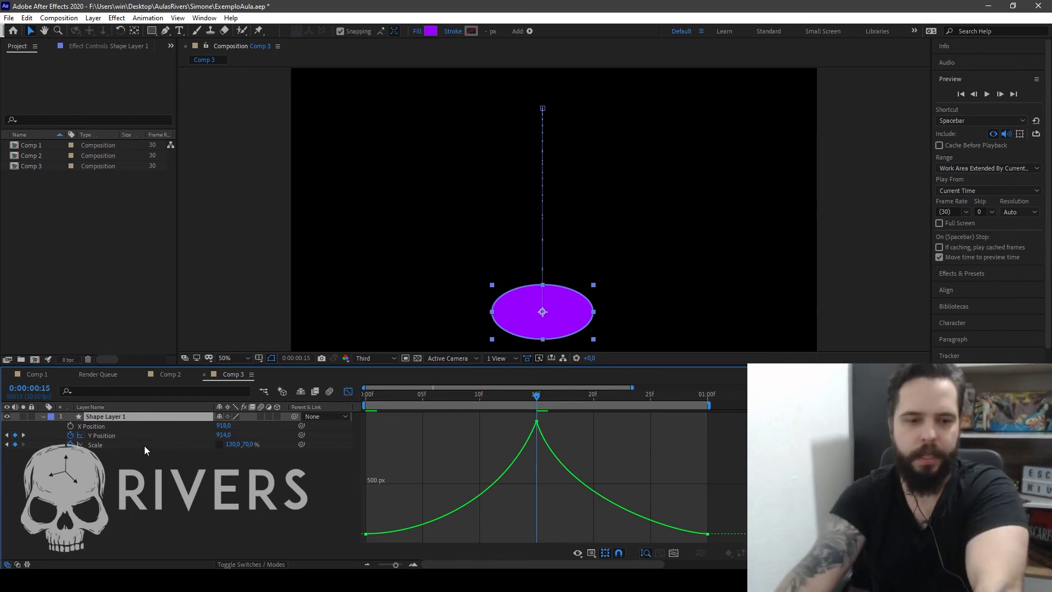
drag(223, 437, 248, 434)
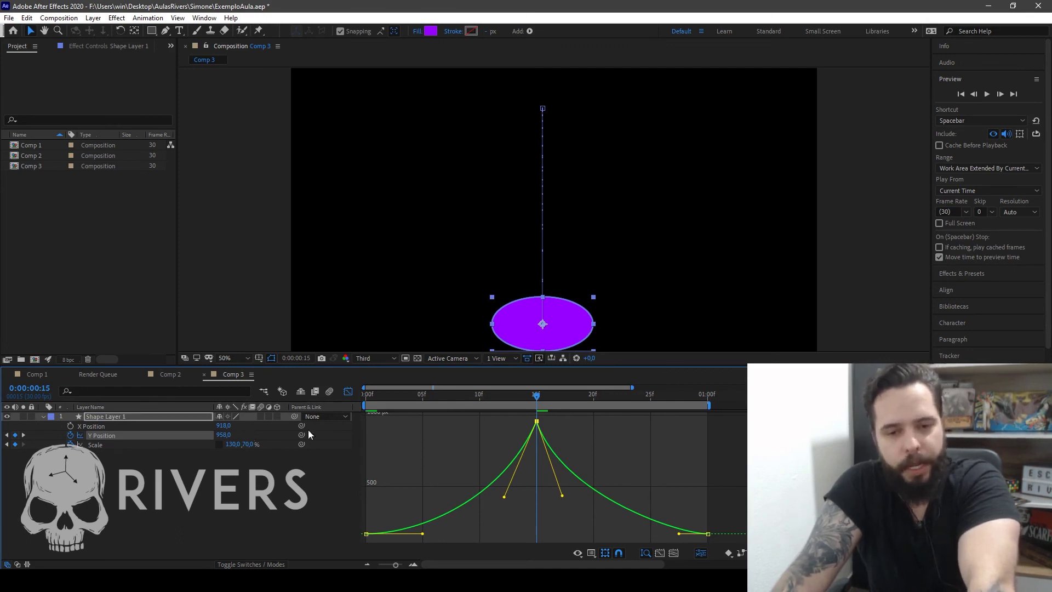
Step: Set Shape Layer 1's Scale back to 100% by 100% at 0:00:01:00, where the loop ends
drag(539, 399, 708, 405)
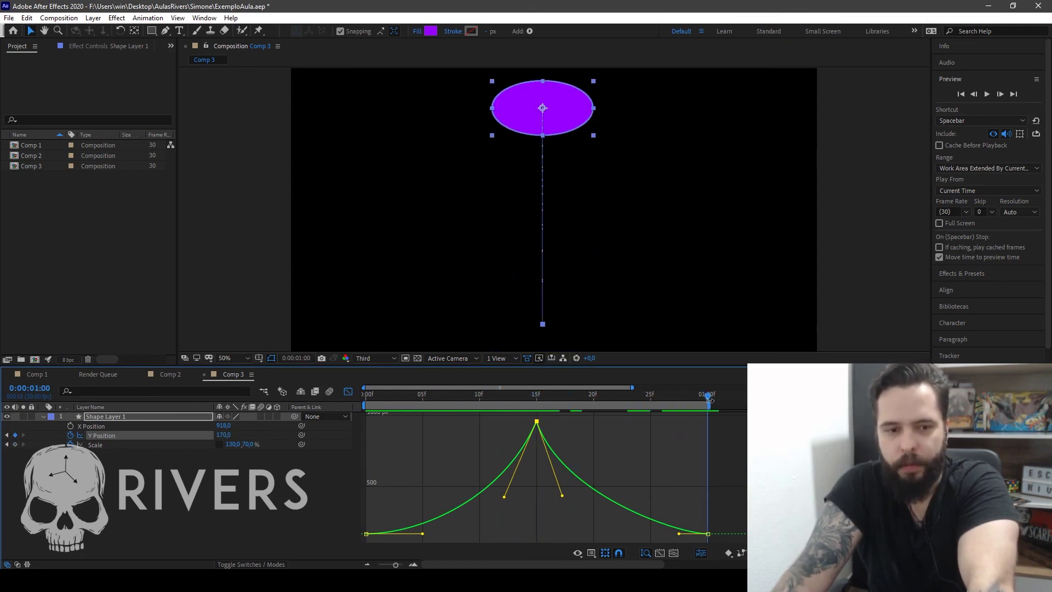
click(235, 444)
text(100)
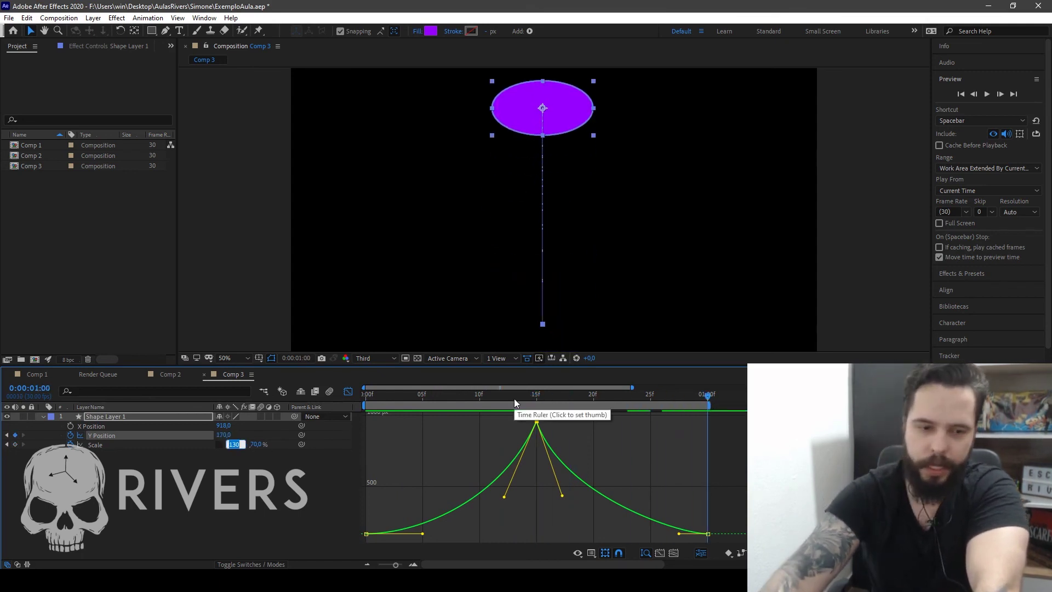
key(Tab)
text(100)
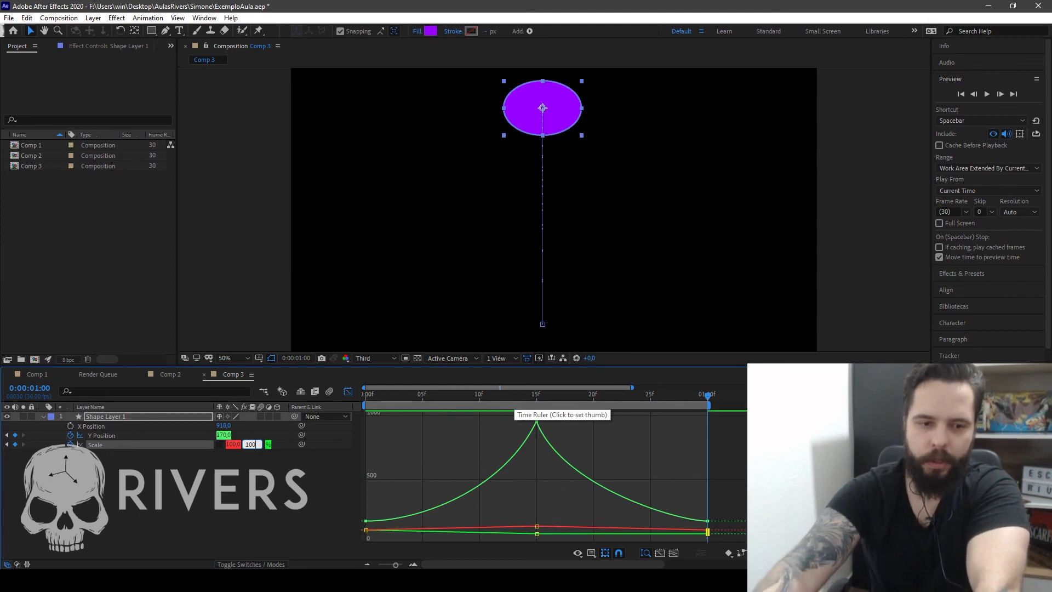
key(Return)
Step: Examine the ball's shape and the steep part of the Y Position curve around frames 14 and 15
click(530, 397)
mouse_move(530, 398)
mouse_down()
mouse_move(665, 374)
mouse_move(703, 379)
mouse_move(423, 399)
mouse_move(536, 397)
mouse_up()
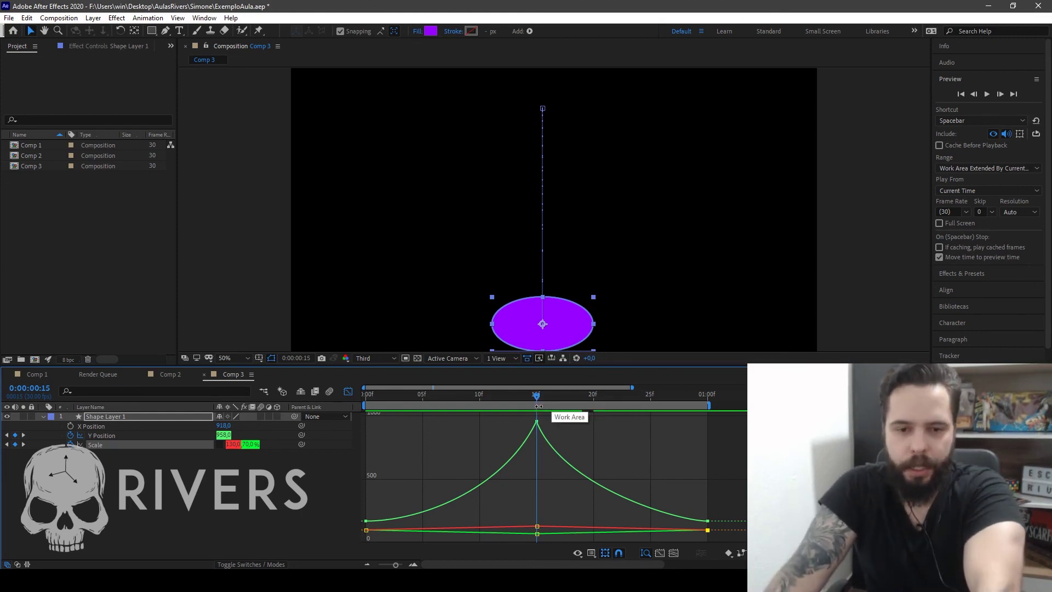
mouse_move(538, 398)
mouse_down()
mouse_move(548, 398)
mouse_move(523, 403)
mouse_up()
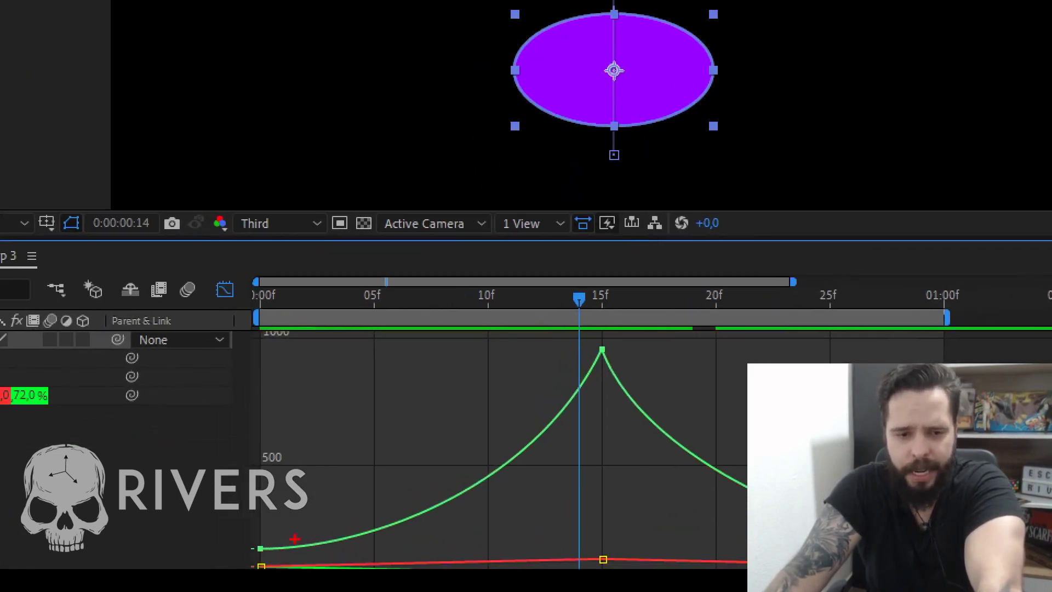
mouse_move(577, 357)
mouse_down()
mouse_move(615, 386)
mouse_move(486, 433)
mouse_move(547, 479)
mouse_move(613, 390)
mouse_up()
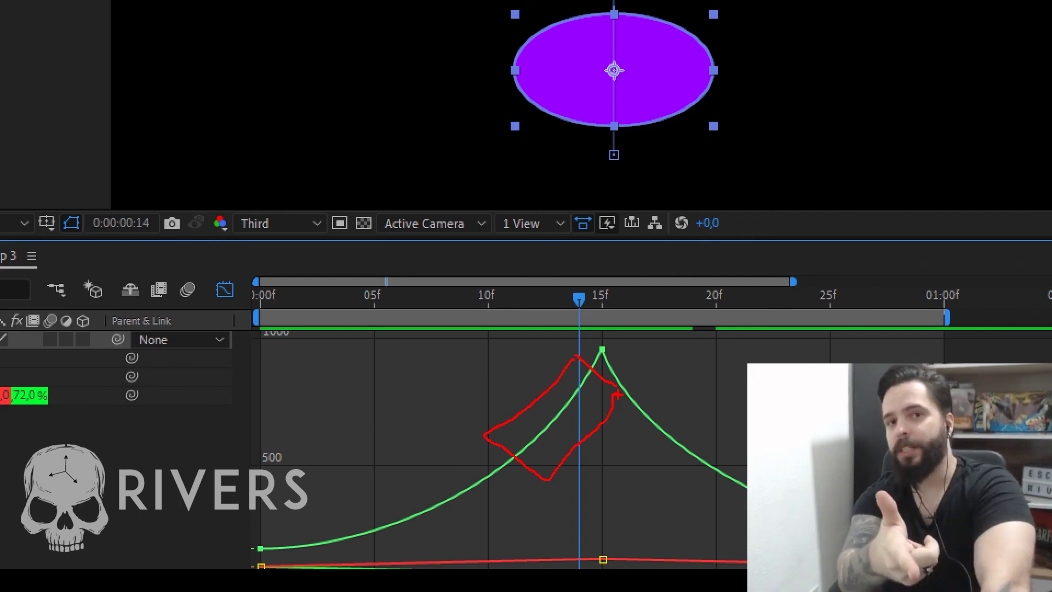
key(Escape)
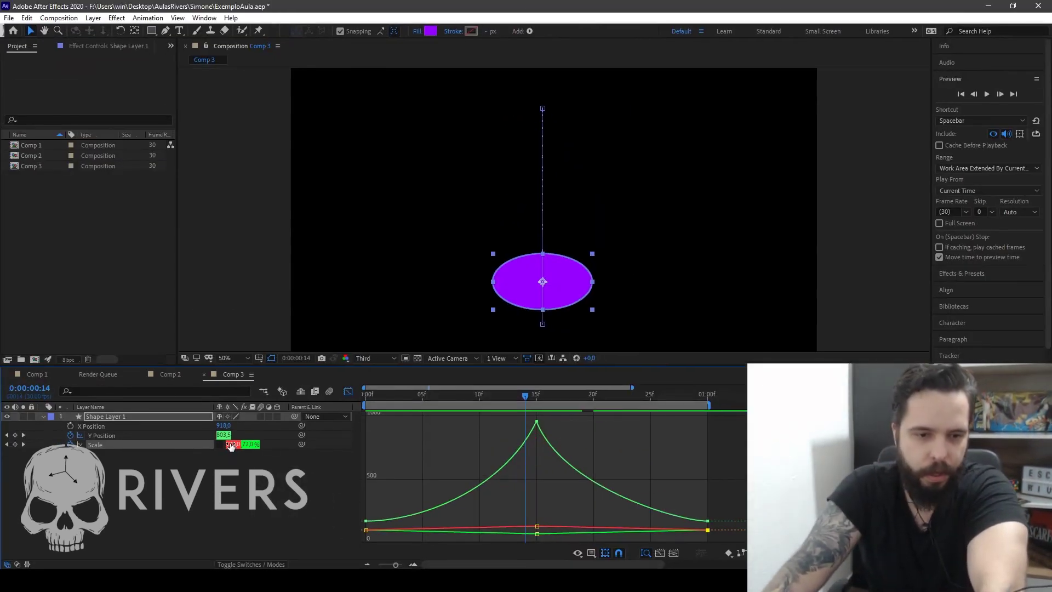
click(535, 397)
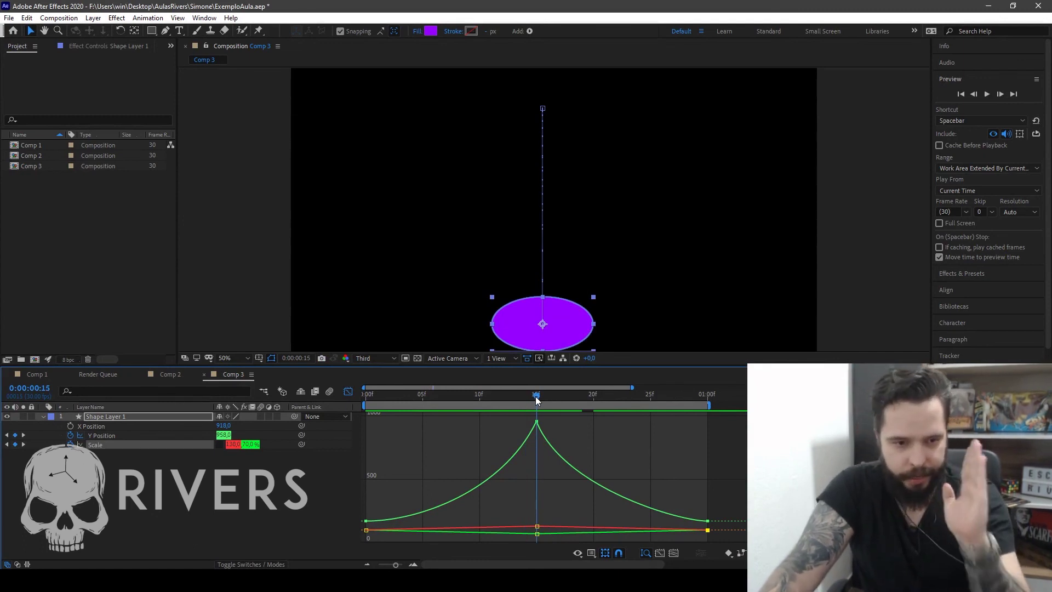
Step: Stretch the ball just before impact by setting its Scale to 70% horizontally and 130% vertically at frame 14
click(531, 396)
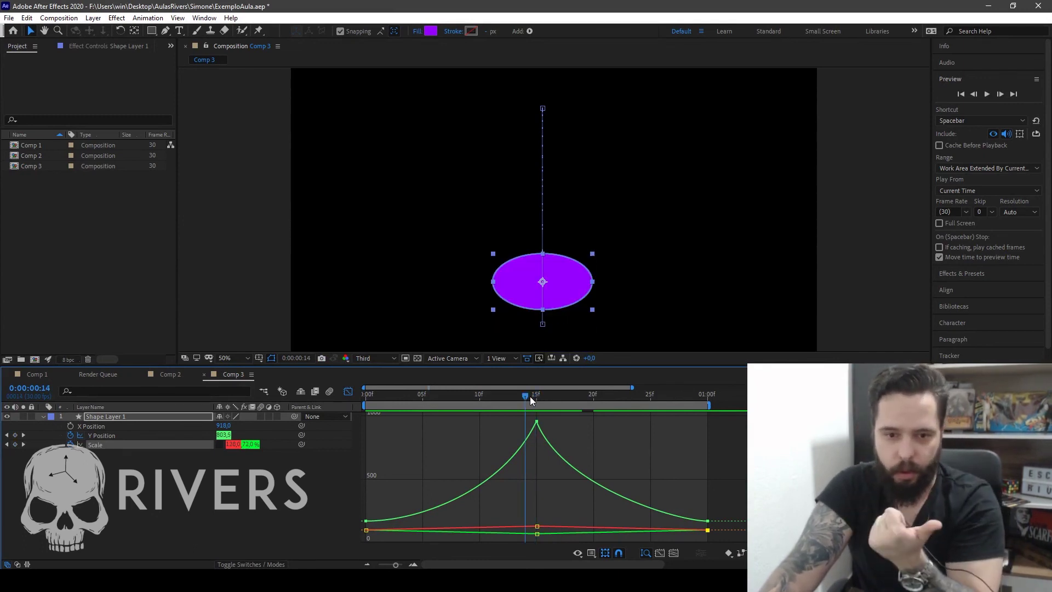
click(233, 444)
text(70)
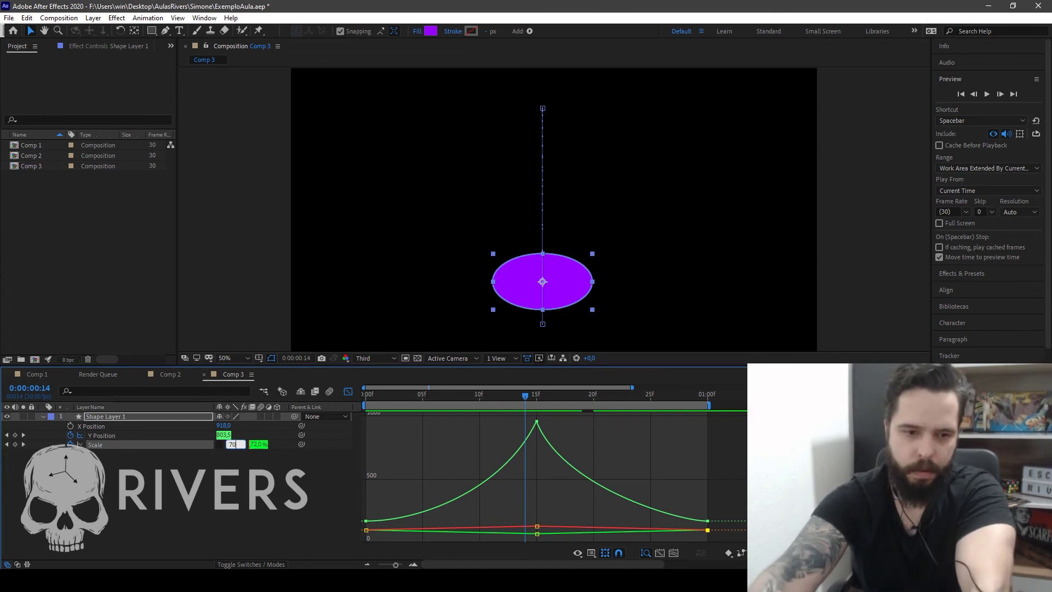
key(Tab)
text(130)
key(Return)
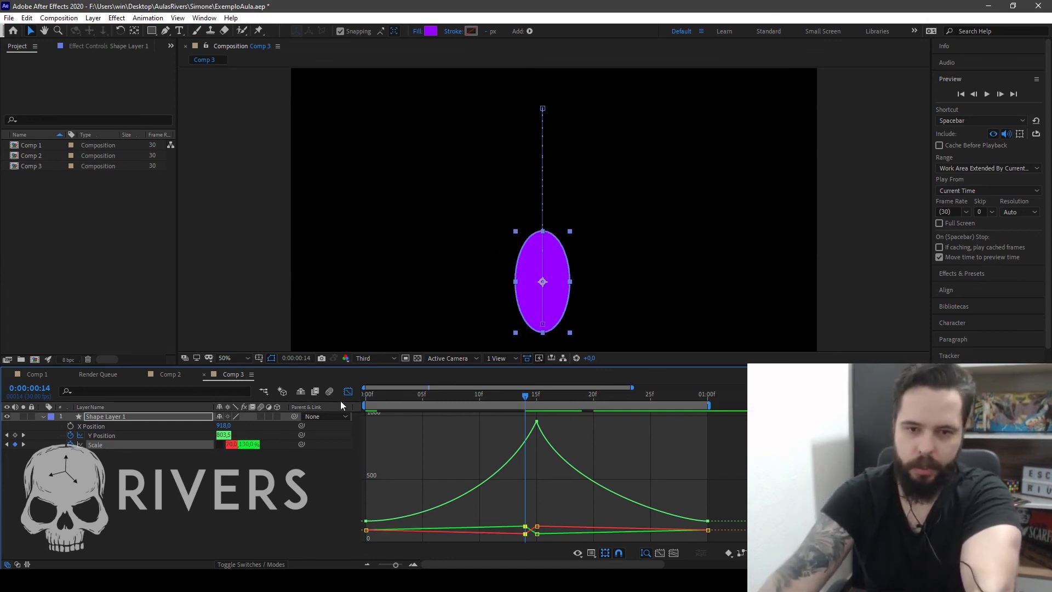
Step: Stretch the ball just after impact by setting its Scale to 70% horizontally and 130% vertically at frame 16
drag(527, 399, 551, 399)
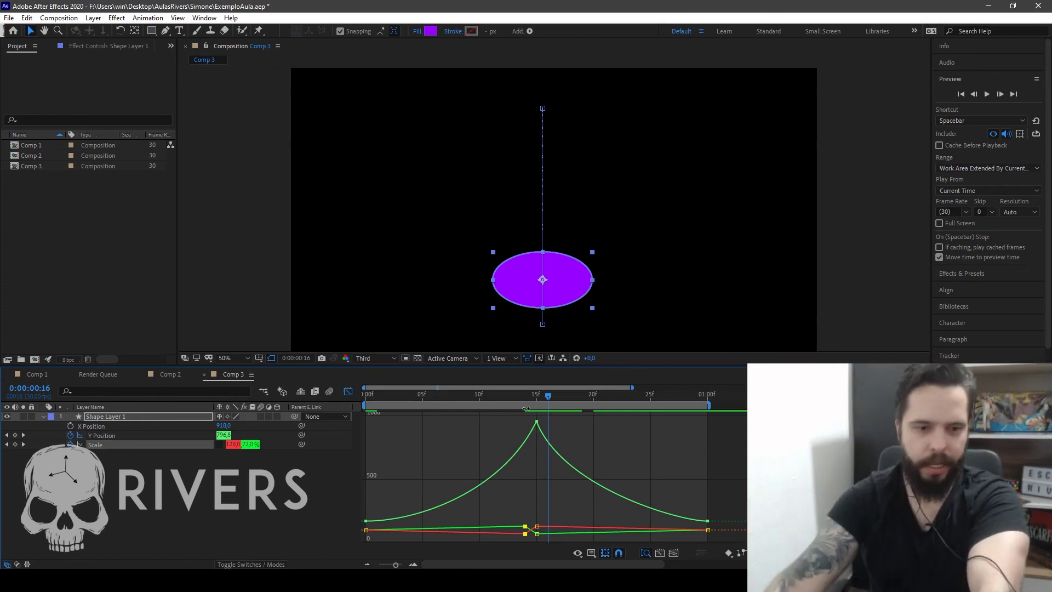
click(233, 444)
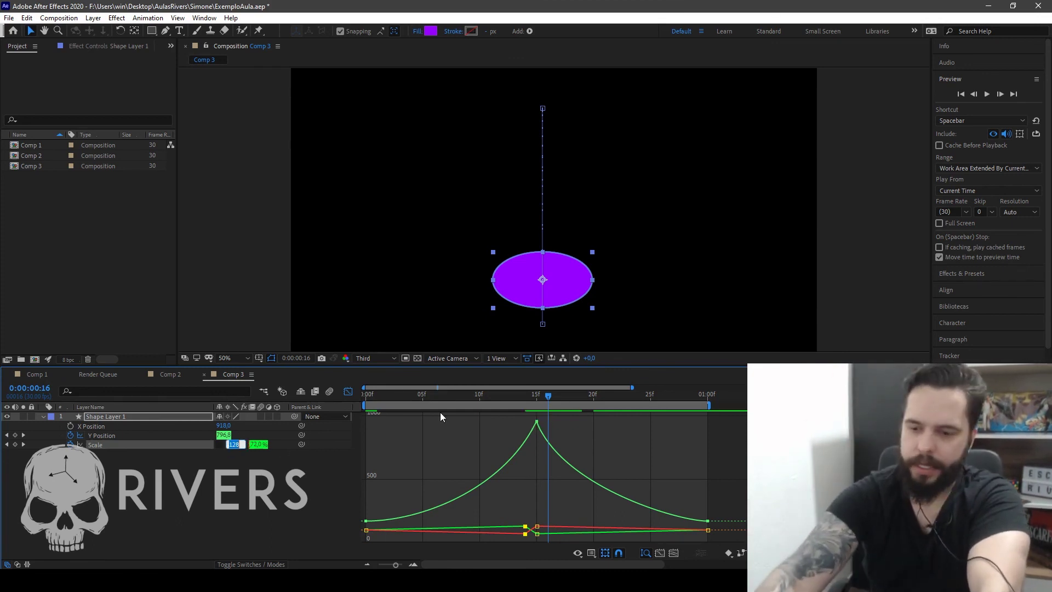
text(70)
key(Tab)
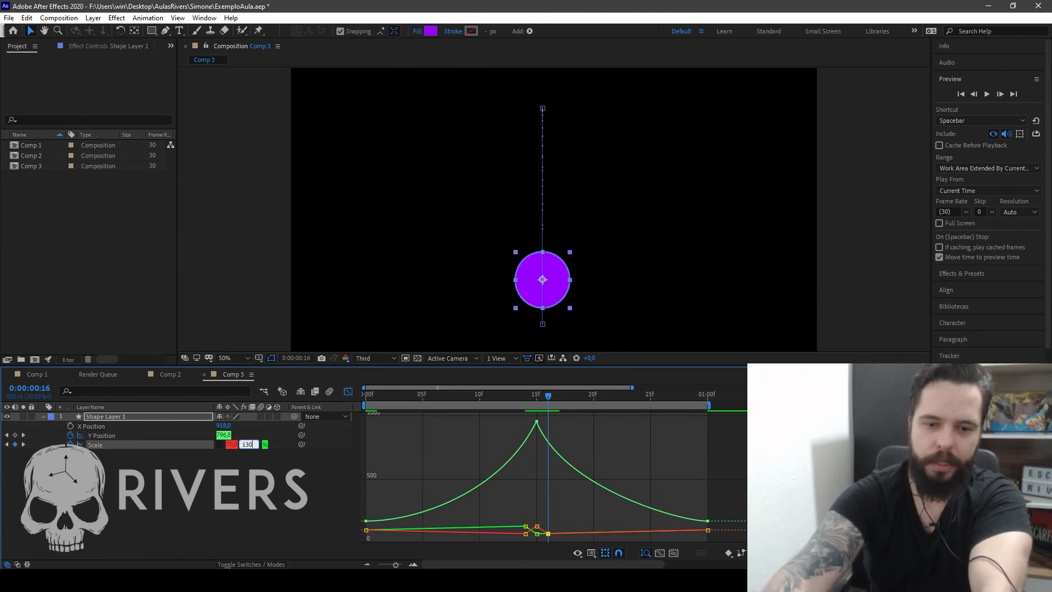
key(Return)
Step: Preview the squash and stretch bounce and return the current time to frame 0
click(537, 392)
key(space)
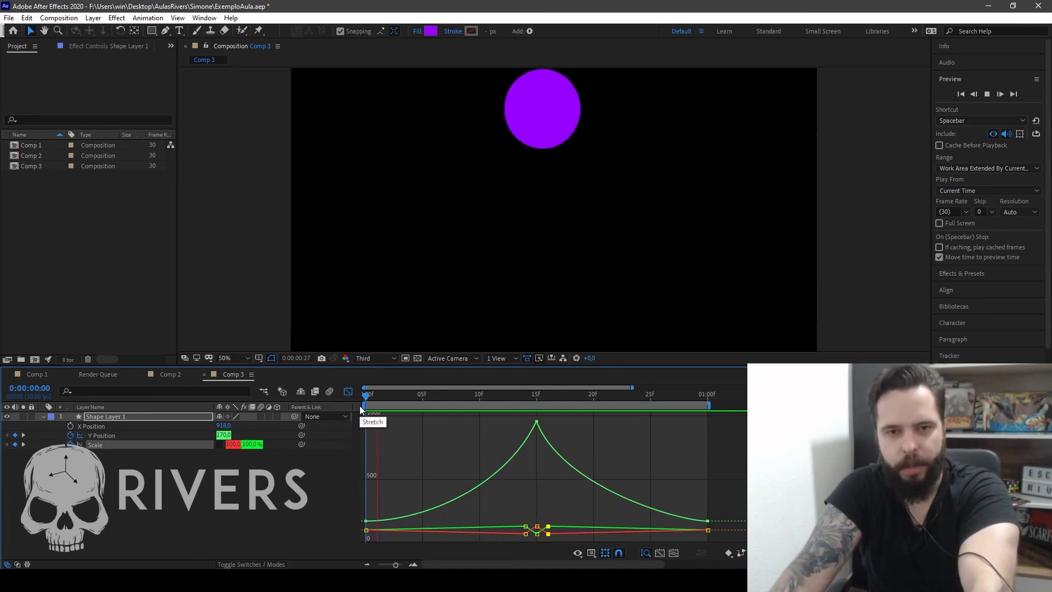
key(space)
key(Home)
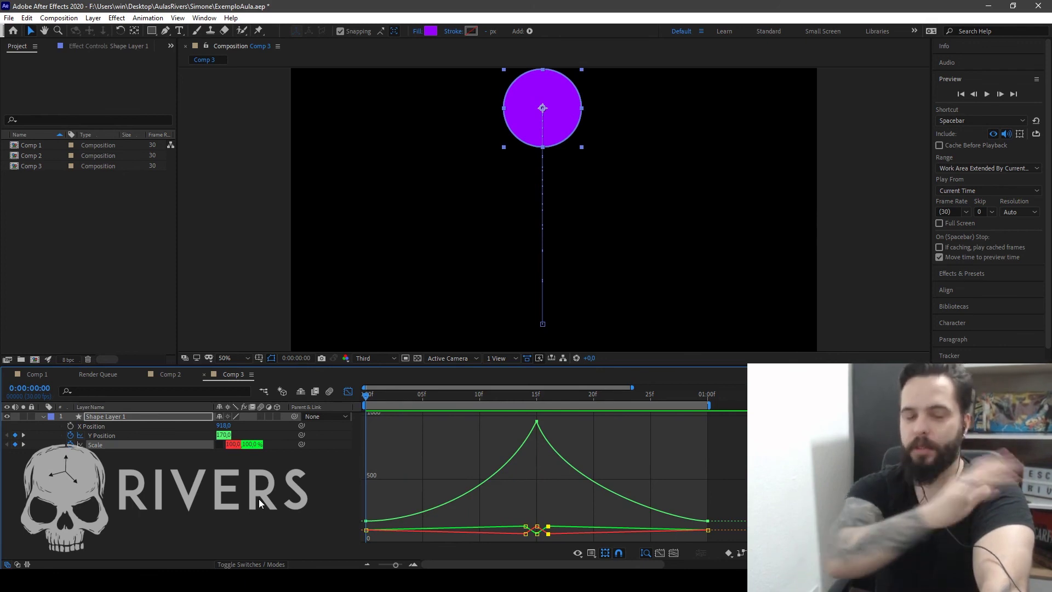